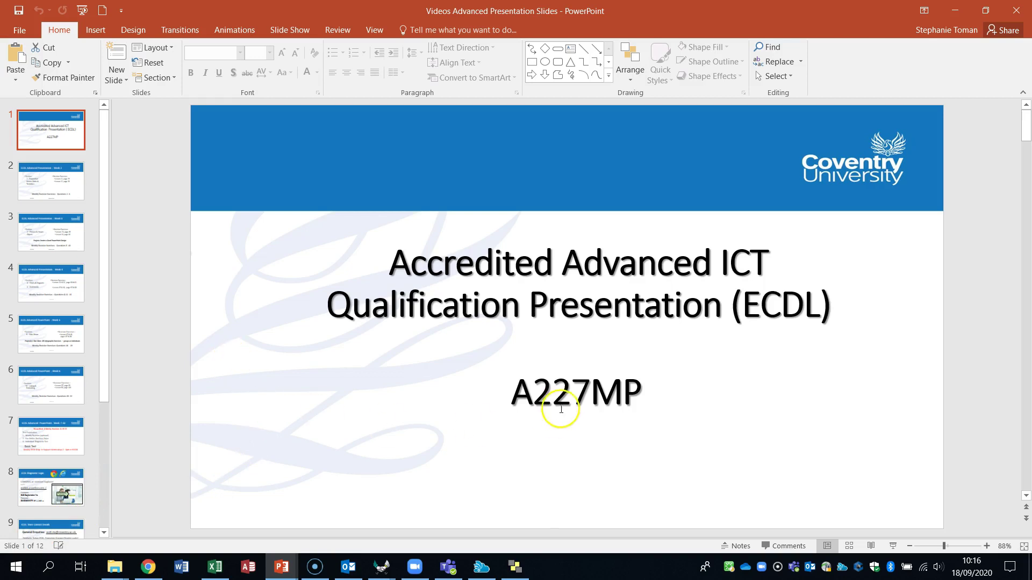
# - View the Week 4 overview slide, then minimise PowerPoint to reveal the A227MP folder
pyautogui.click(64, 291)
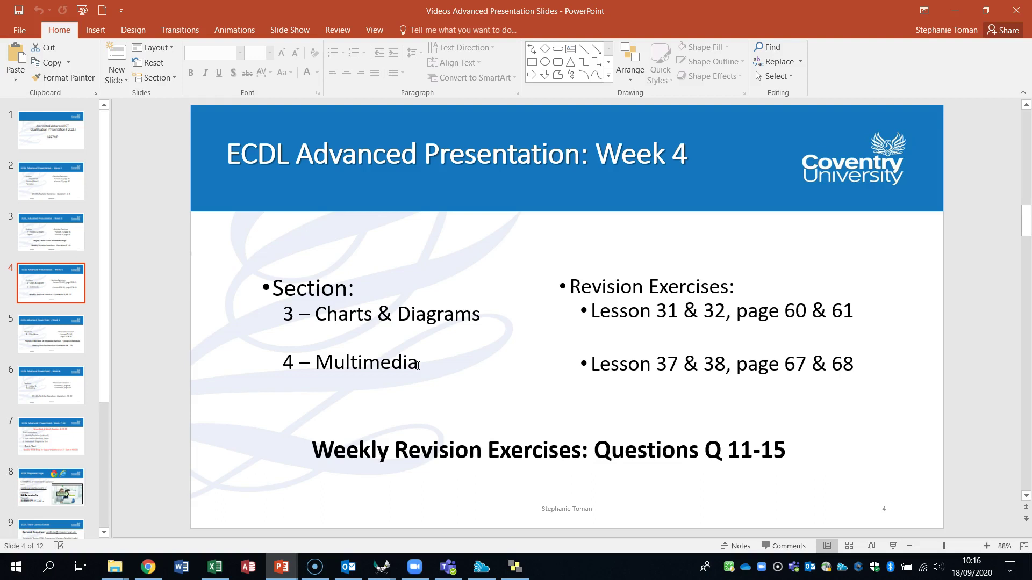
pyautogui.click(406, 364)
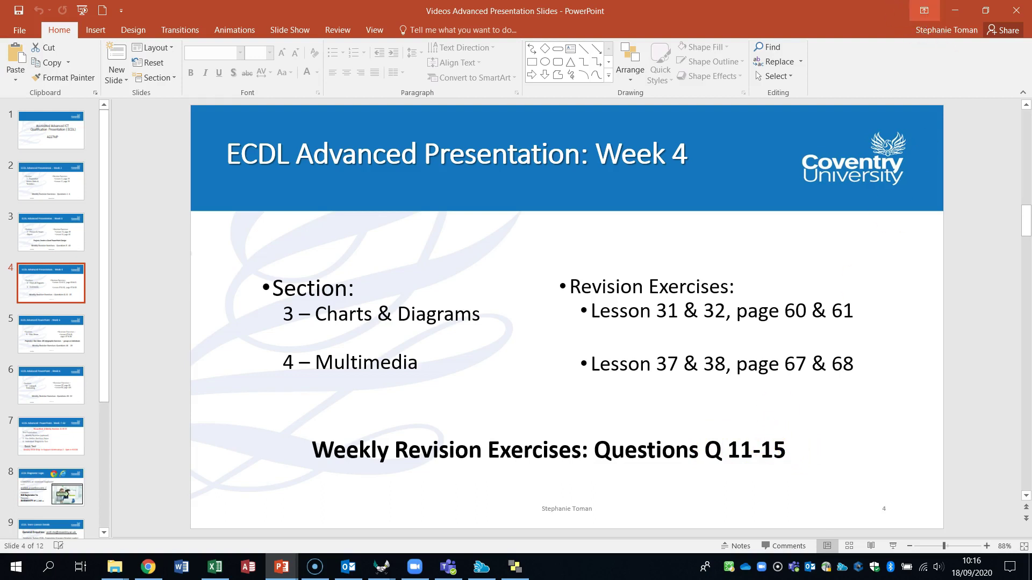
pyautogui.click(954, 11)
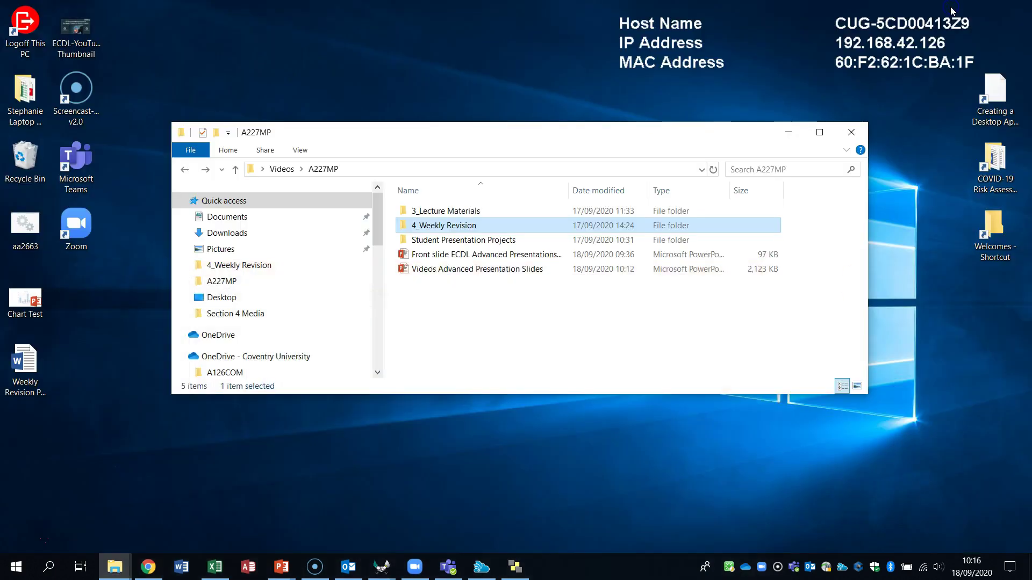
# - Open the 4_Weekly Revision folder and bring the Advanced Presentation Weekly Word document forward
pyautogui.doubleClick(459, 227)
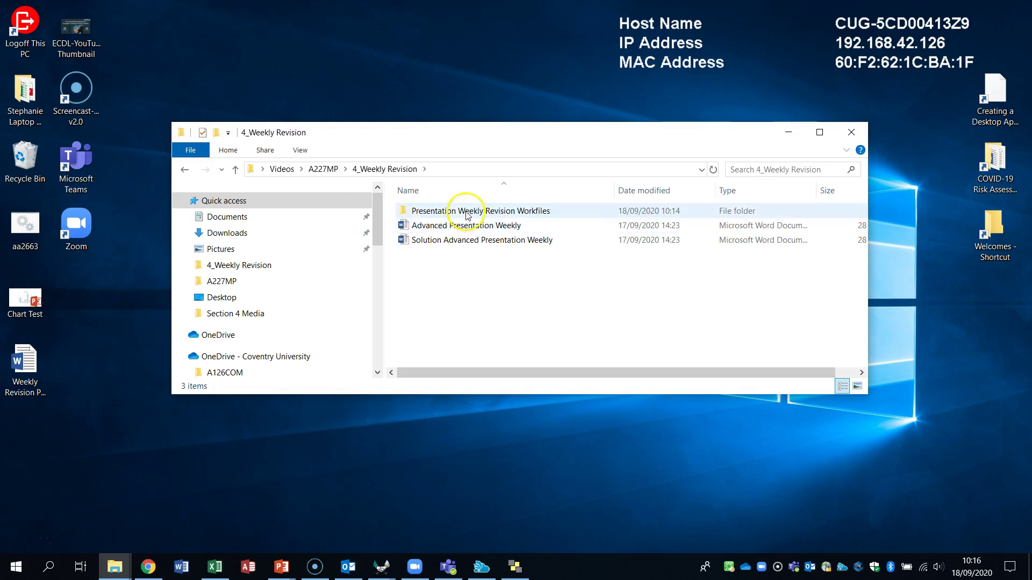
pyautogui.click(460, 210)
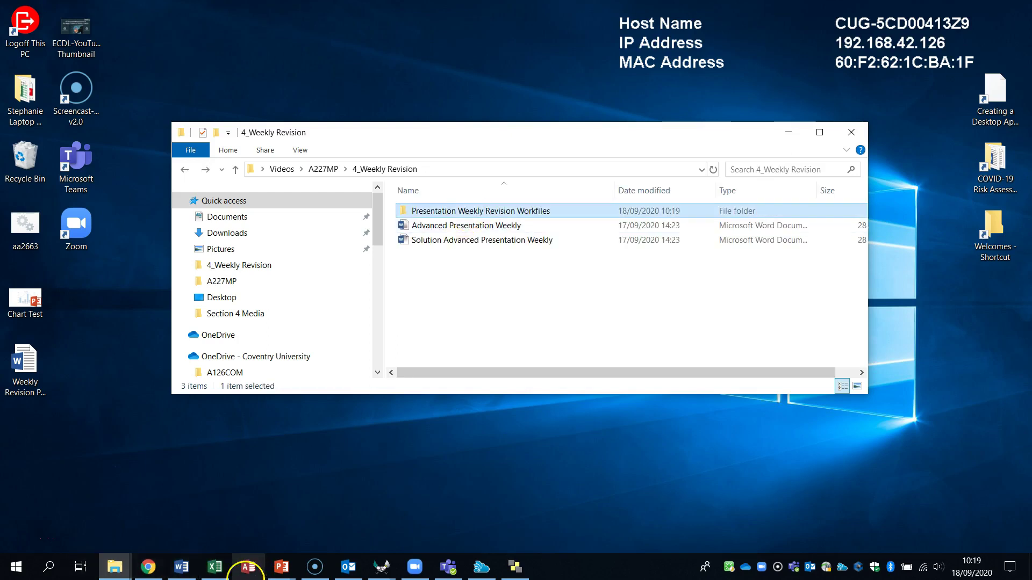
pyautogui.click(182, 567)
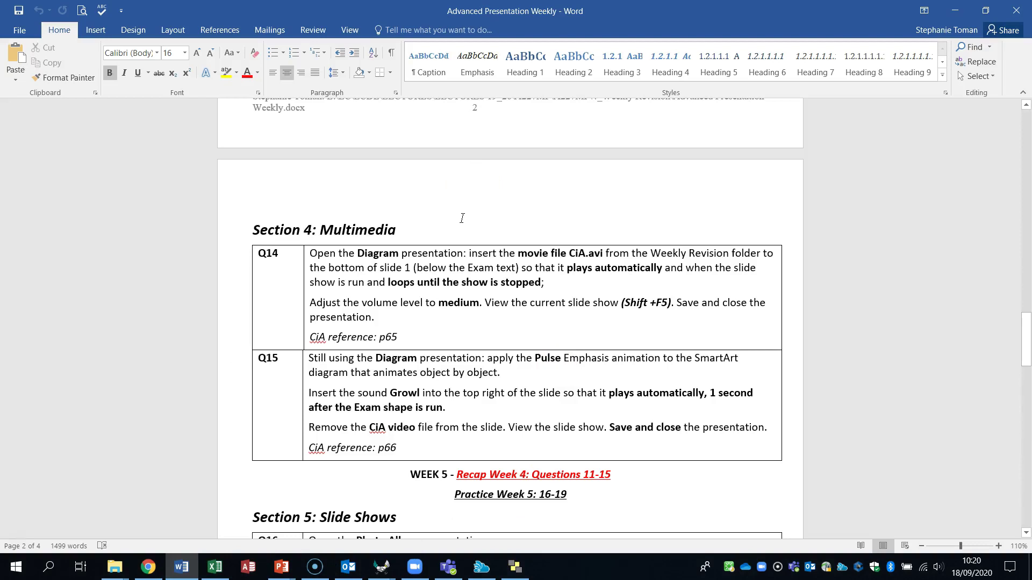
pyautogui.click(797, 259)
pyautogui.moveTo(1008, 322); pyautogui.dragTo(1028, 348)
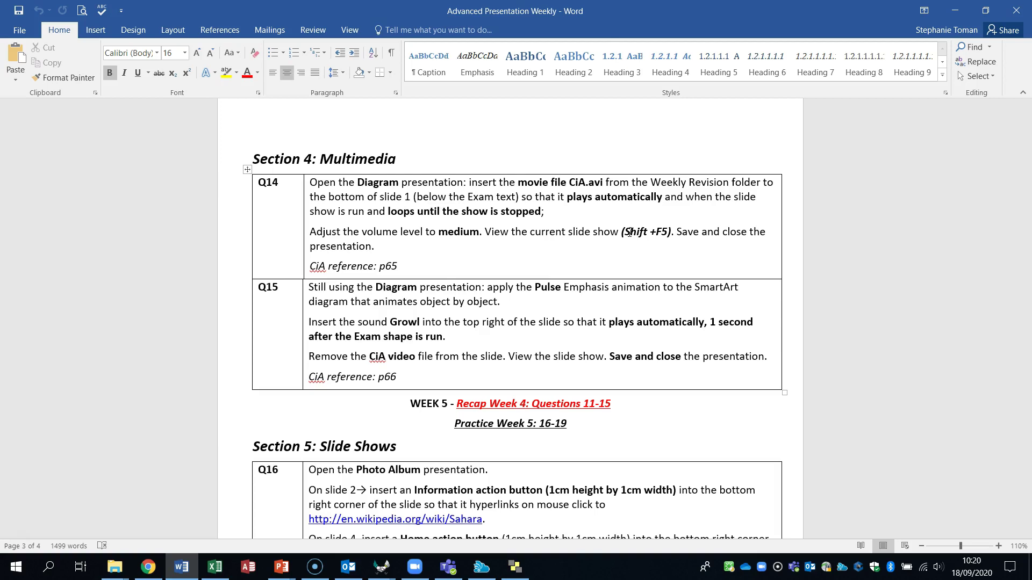
# - Minimise Word and open the Diagram presentation from Presentation Weekly Revision Workfiles
pyautogui.click(957, 10)
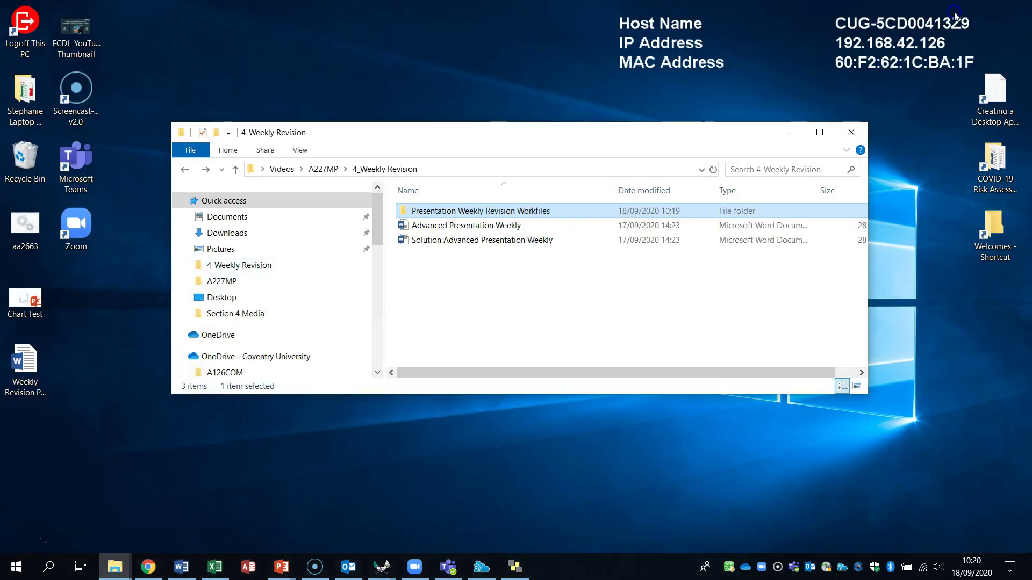
pyautogui.doubleClick(455, 214)
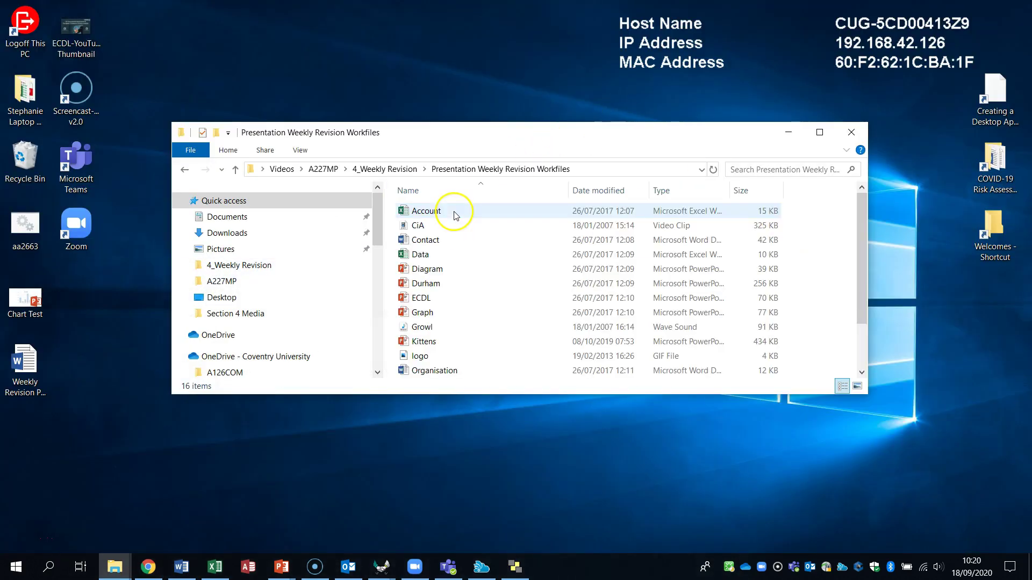
pyautogui.doubleClick(432, 271)
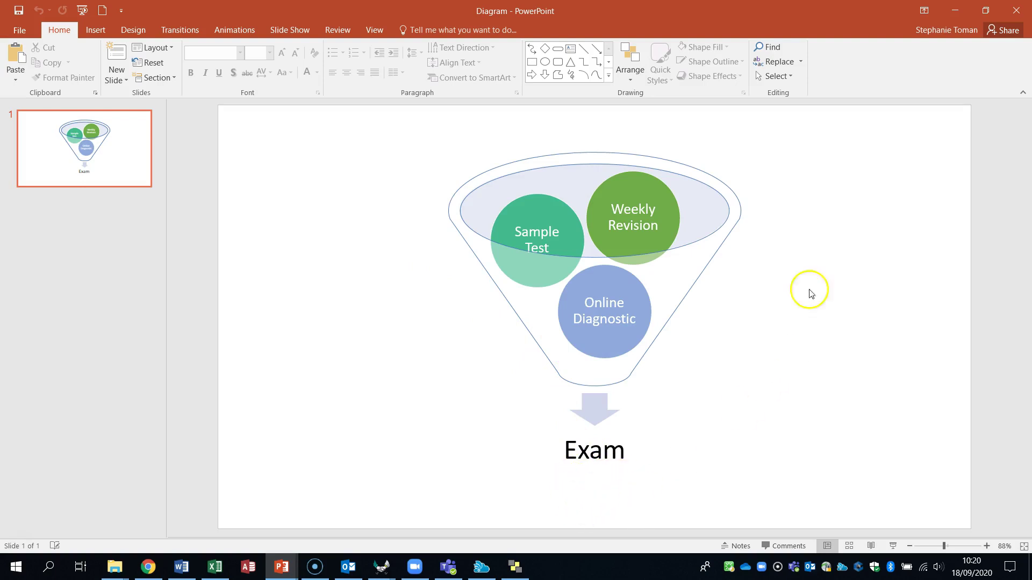
# - Insert the CiA video from Desktop > Videos > A227MP > 4_Weekly Revision > Presentation Weekly Revision Workfiles
pyautogui.click(95, 30)
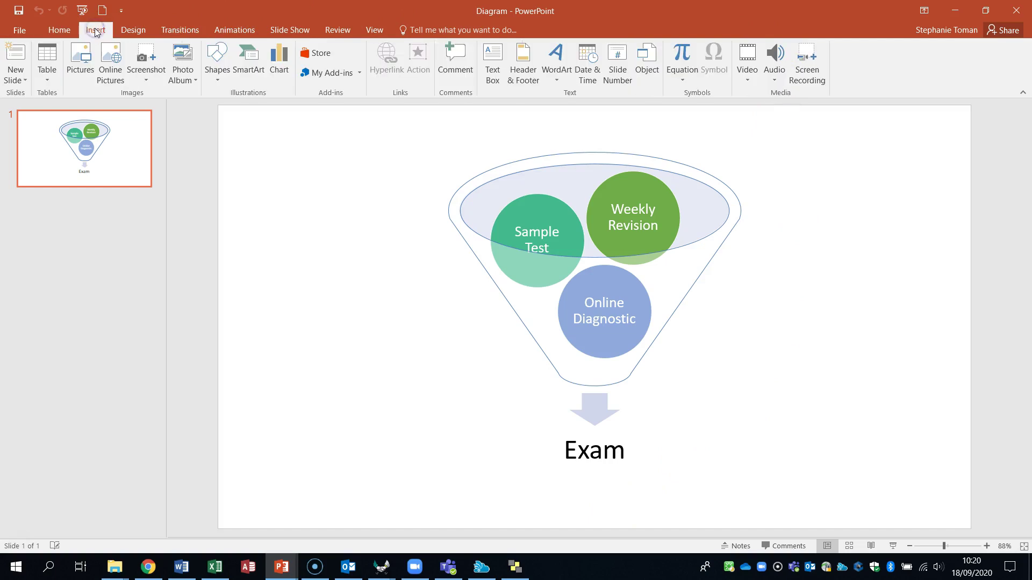
pyautogui.click(747, 80)
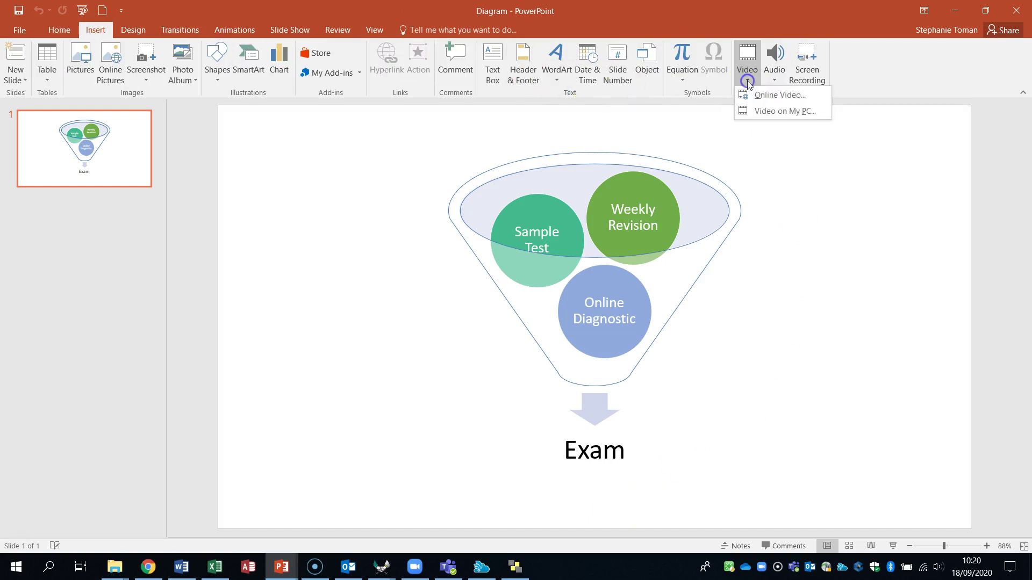
pyautogui.click(771, 113)
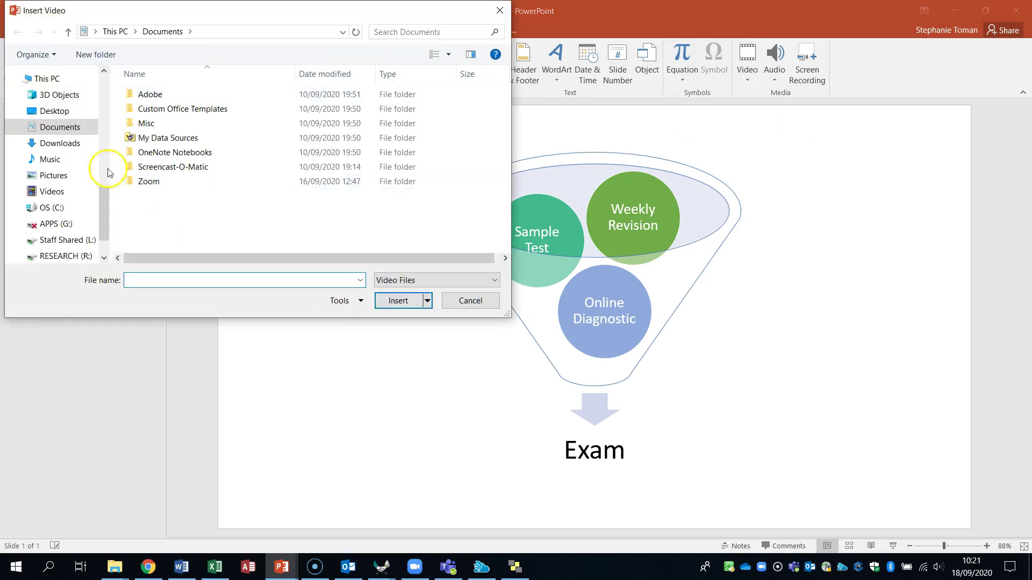
pyautogui.click(50, 111)
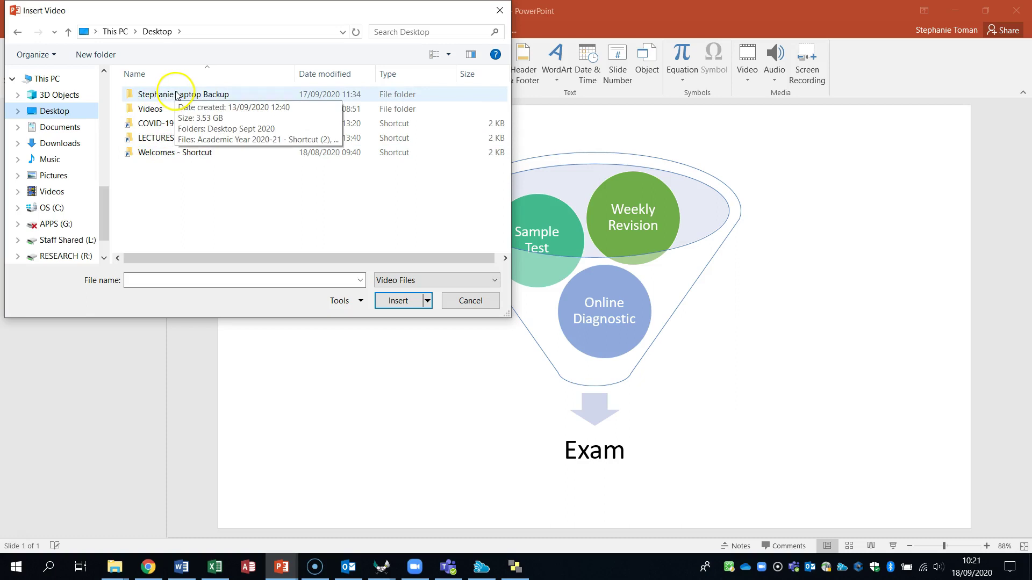
pyautogui.doubleClick(150, 109)
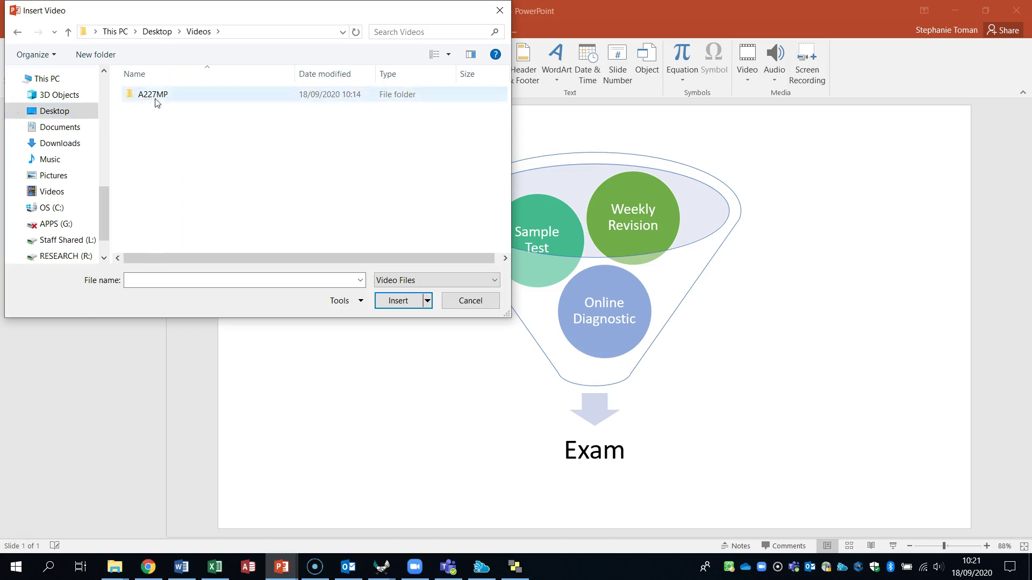
pyautogui.doubleClick(156, 101)
pyautogui.doubleClick(160, 110)
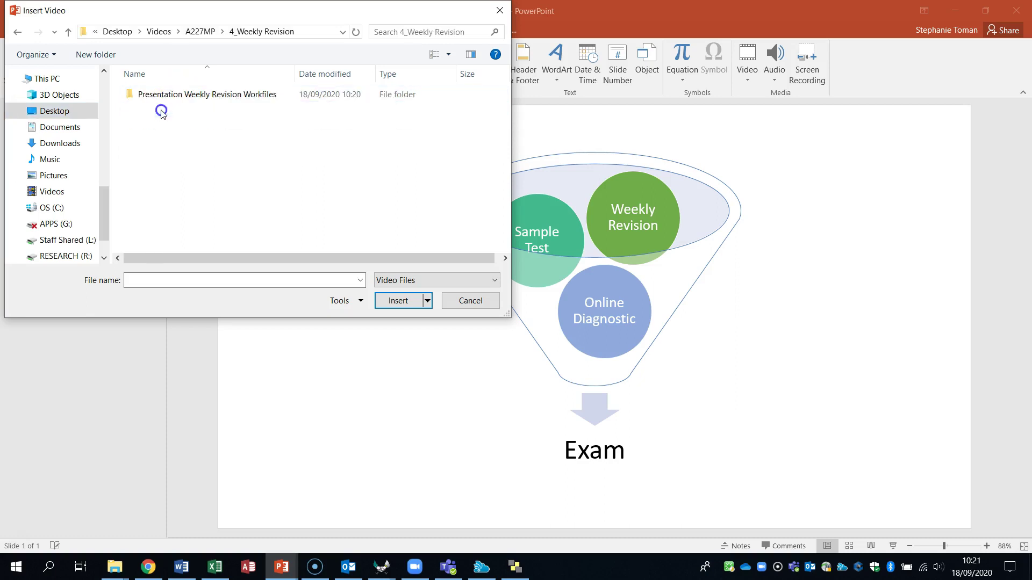
pyautogui.doubleClick(191, 96)
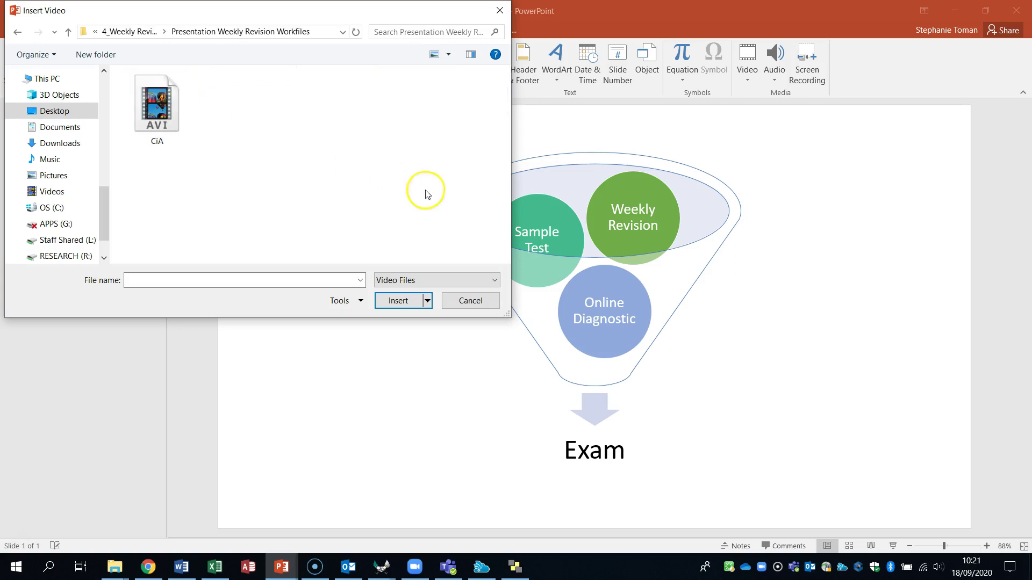
pyautogui.click(404, 305)
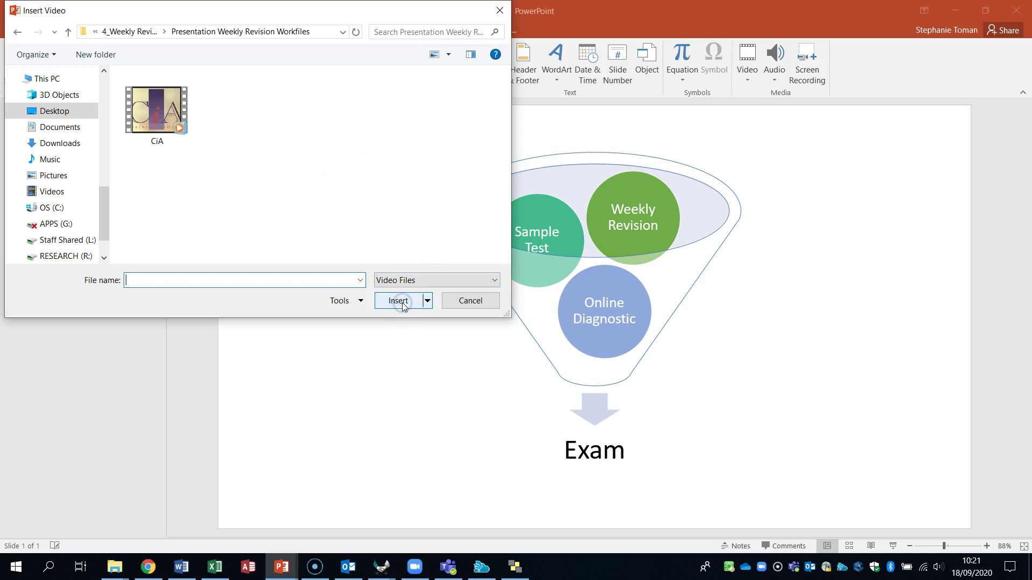
pyautogui.click(189, 140)
# - Insert the CiA video and drag it down below the Exam text
pyautogui.click(400, 301)
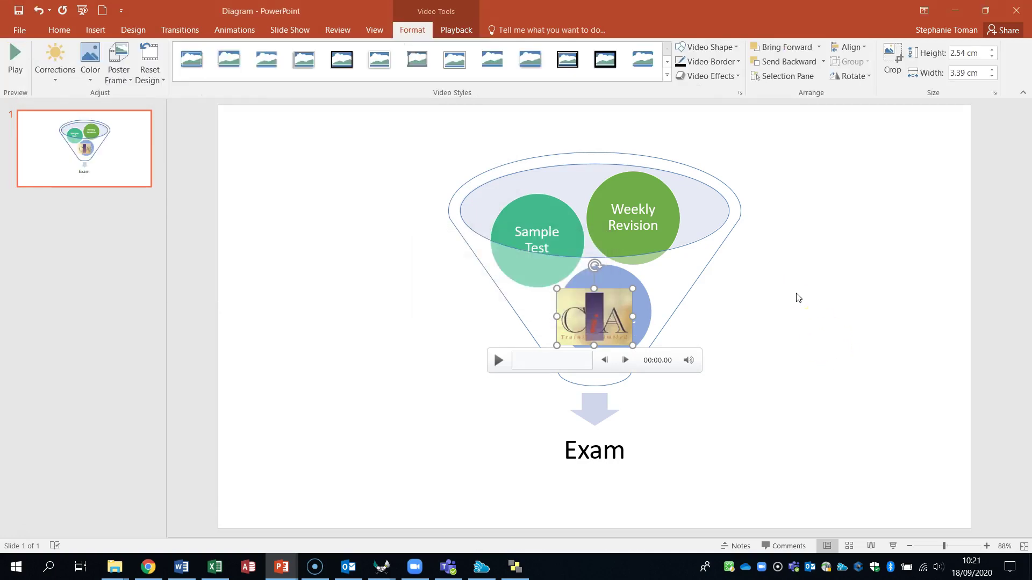
pyautogui.click(507, 346)
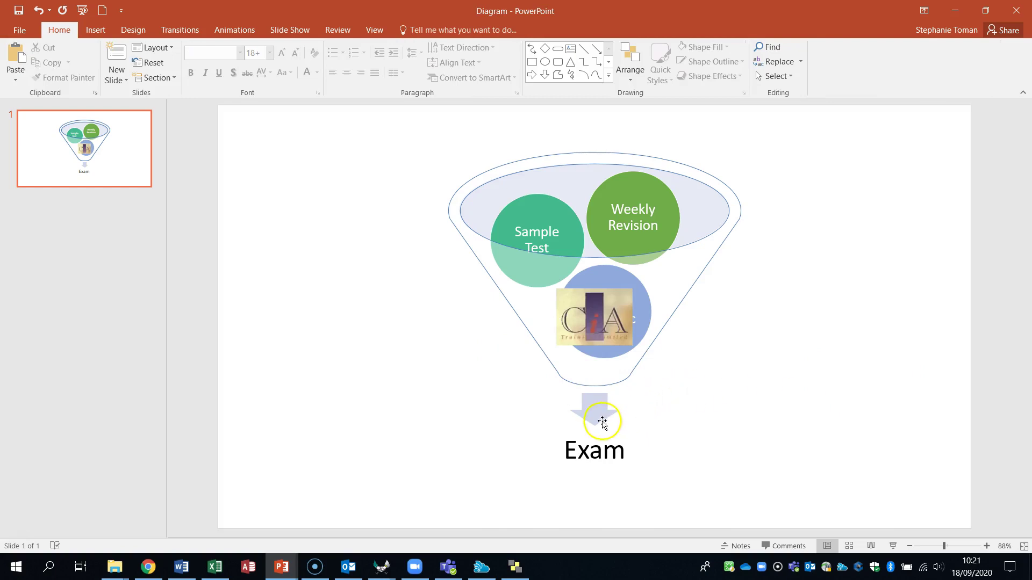
pyautogui.click(601, 331)
pyautogui.moveTo(601, 331); pyautogui.dragTo(603, 503)
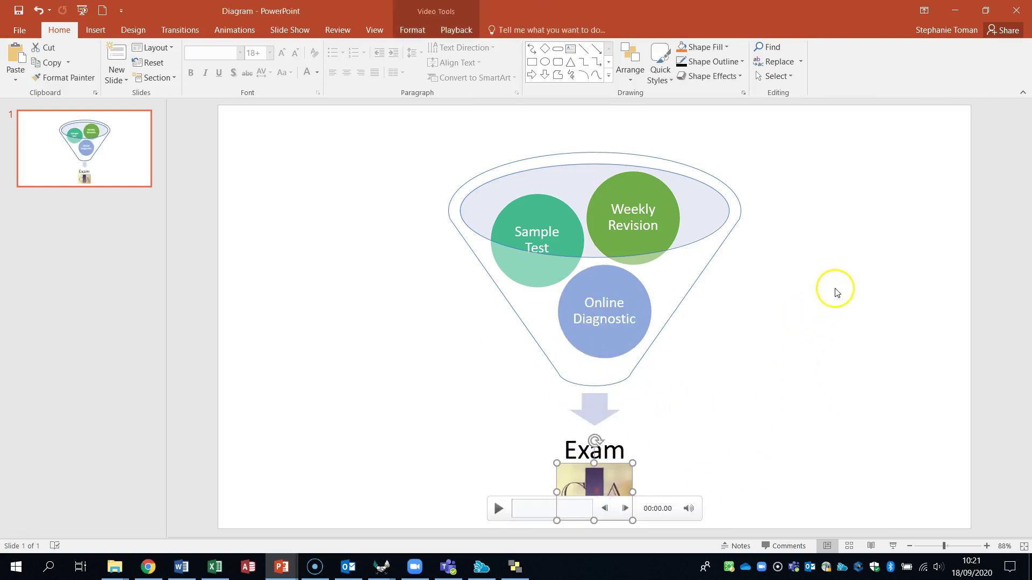
# - Check the Word task sheet, then minimise it to return to the presentation
pyautogui.moveTo(347, 565)
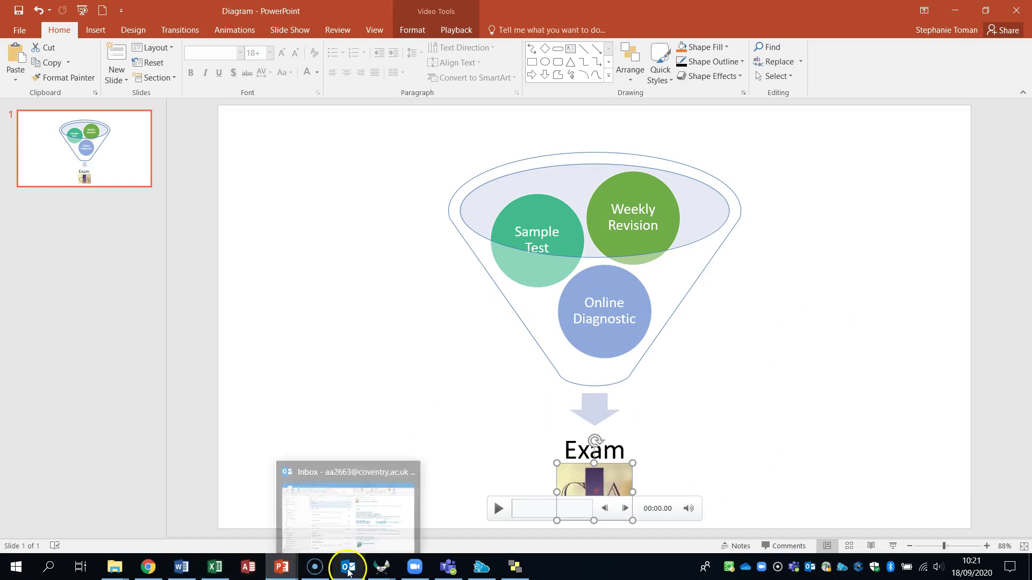
pyautogui.click(183, 567)
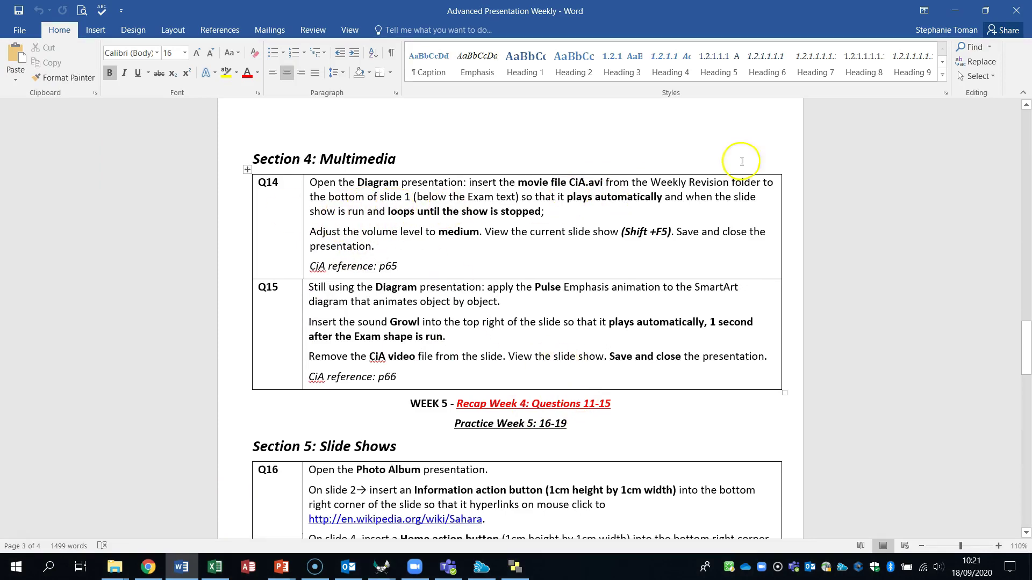
pyautogui.click(954, 10)
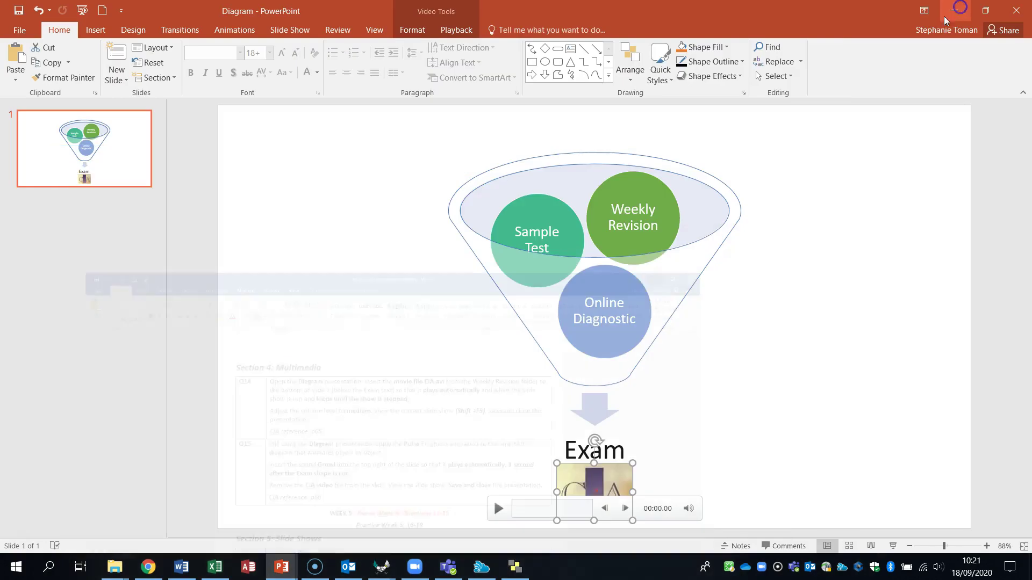
# - Set the CiA video to Loop until Stopped, Start Automatically, and Volume Medium
pyautogui.click(457, 30)
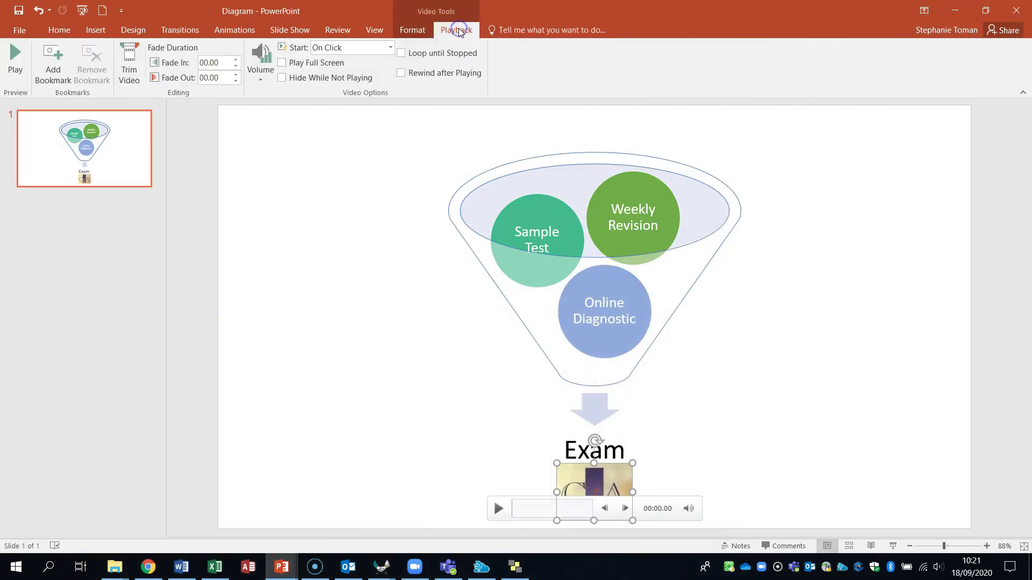
pyautogui.click(401, 53)
pyautogui.click(390, 47)
pyautogui.click(354, 63)
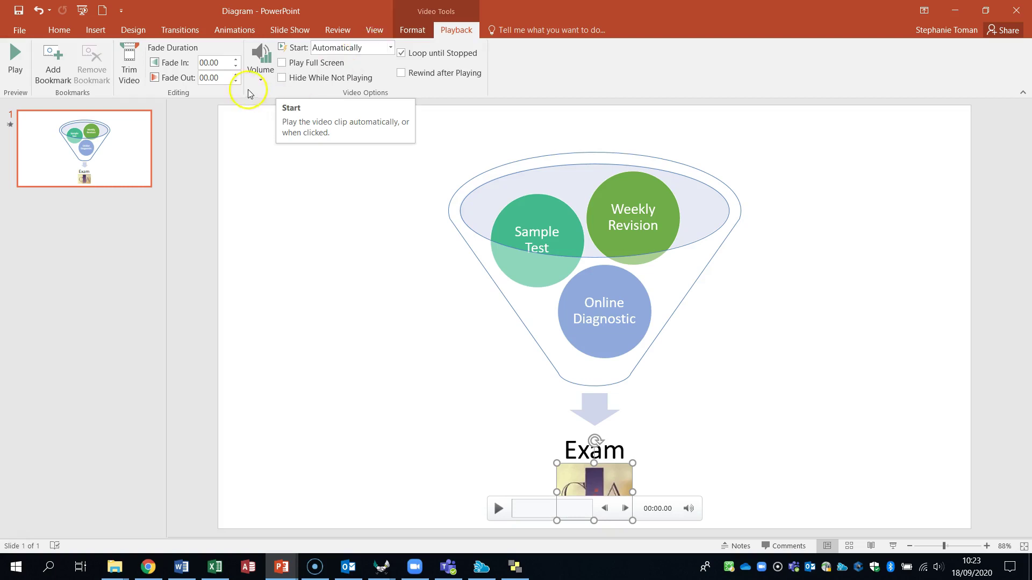
pyautogui.click(261, 80)
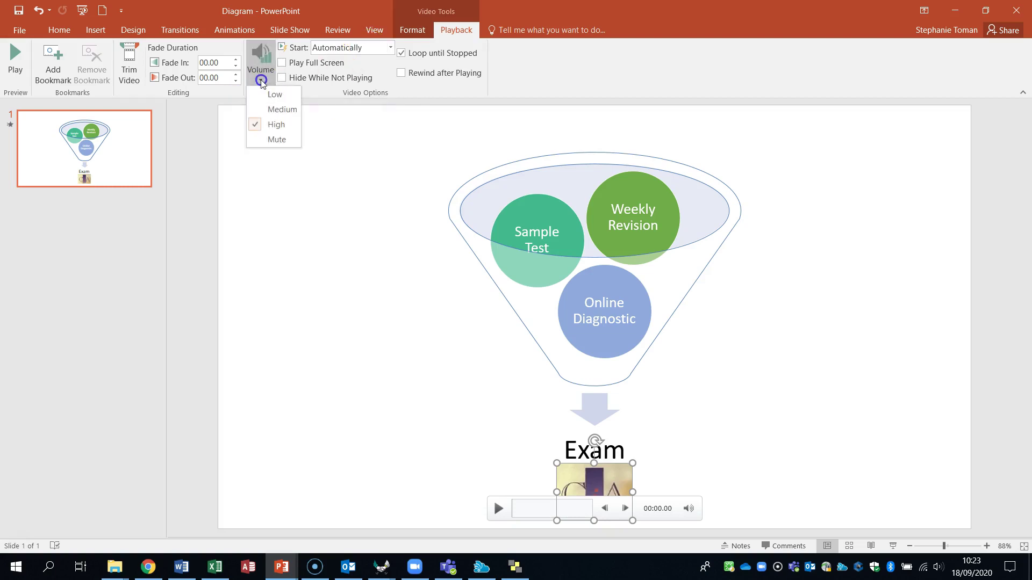
pyautogui.click(270, 110)
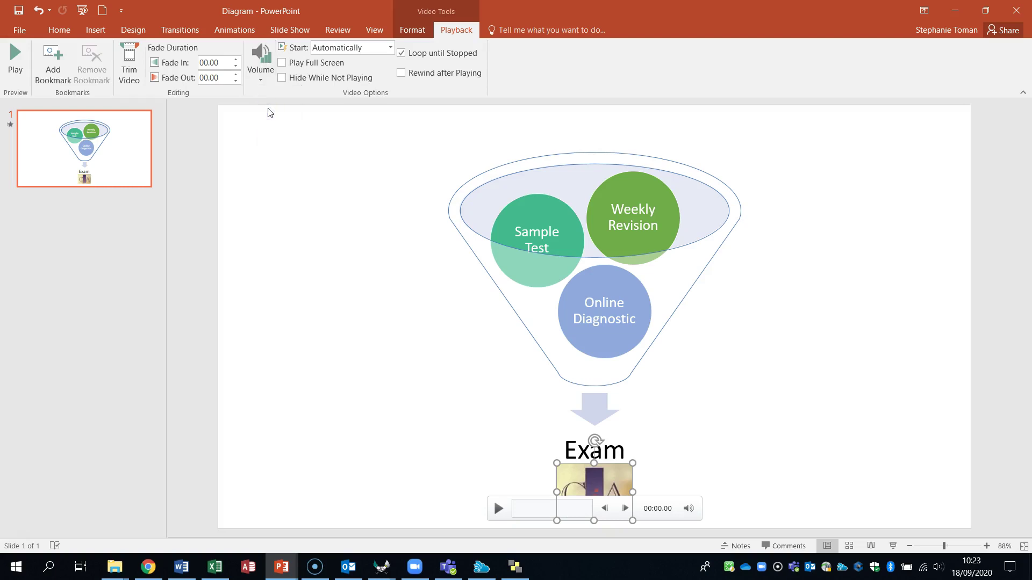
# - Bring the Word task sheet forward to read the Q14 and Q15 multimedia tasks
pyautogui.click(183, 569)
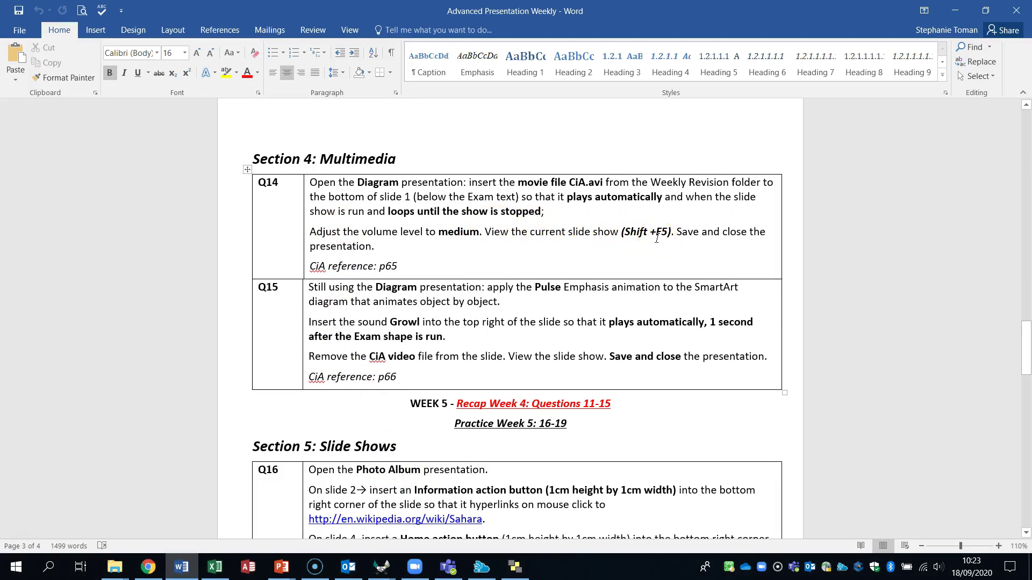
# - Minimise Word and open the File backstage for the Diagram presentation
pyautogui.click(955, 12)
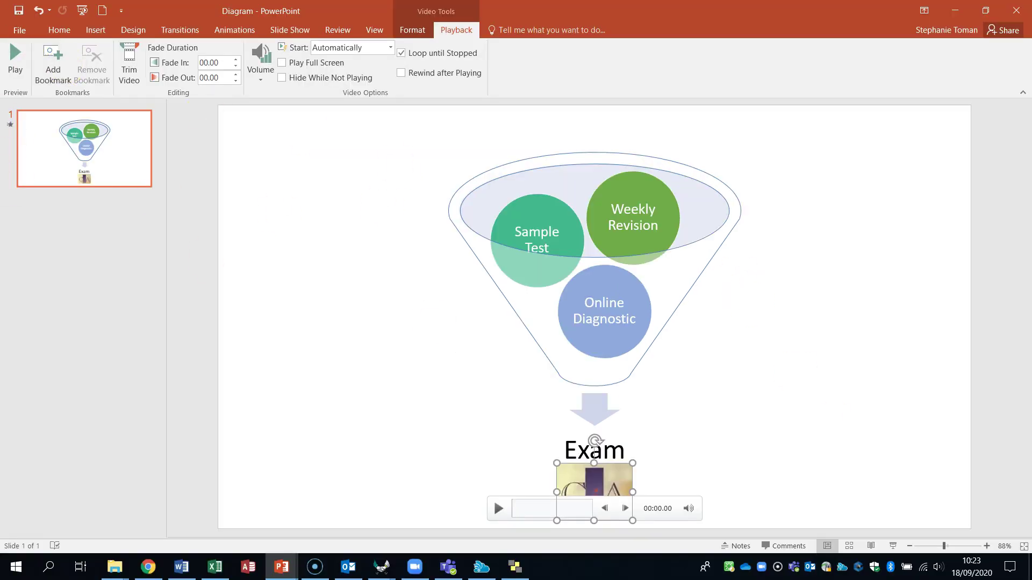
pyautogui.click(20, 29)
# - In Save As, confirm the PowerPoint Presentation file type, then cancel without saving
pyautogui.click(24, 141)
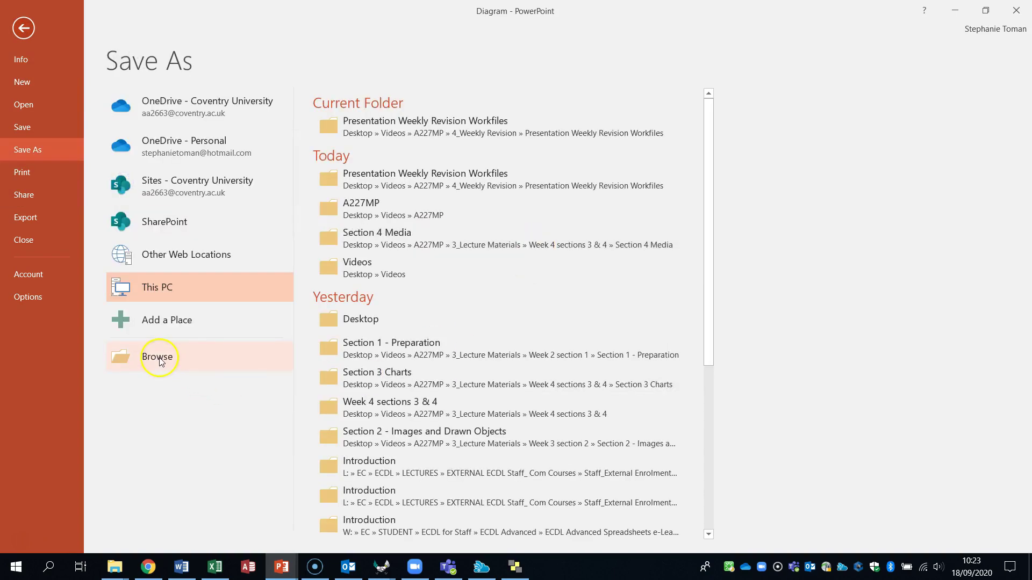
pyautogui.click(160, 361)
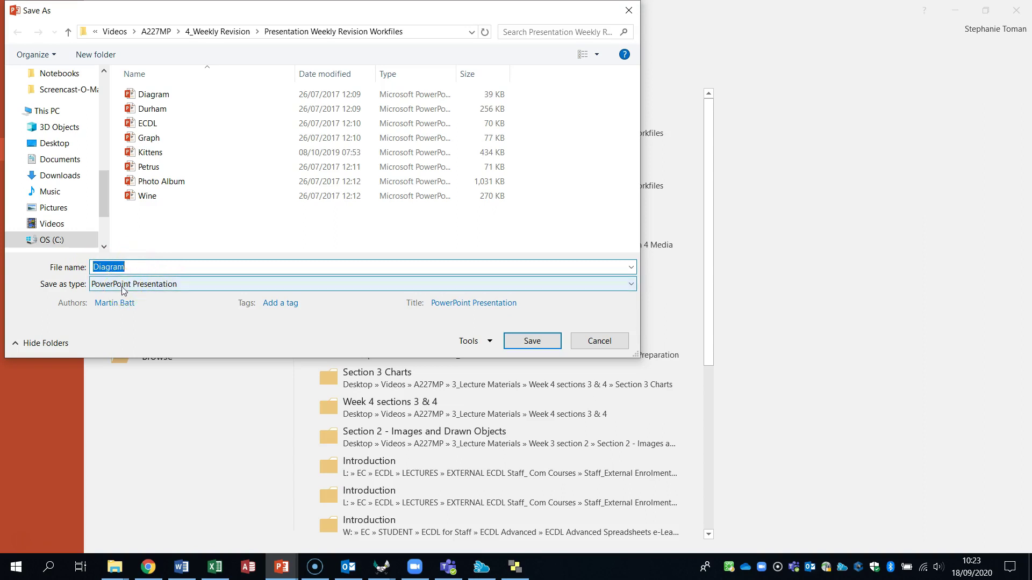
pyautogui.click(123, 290)
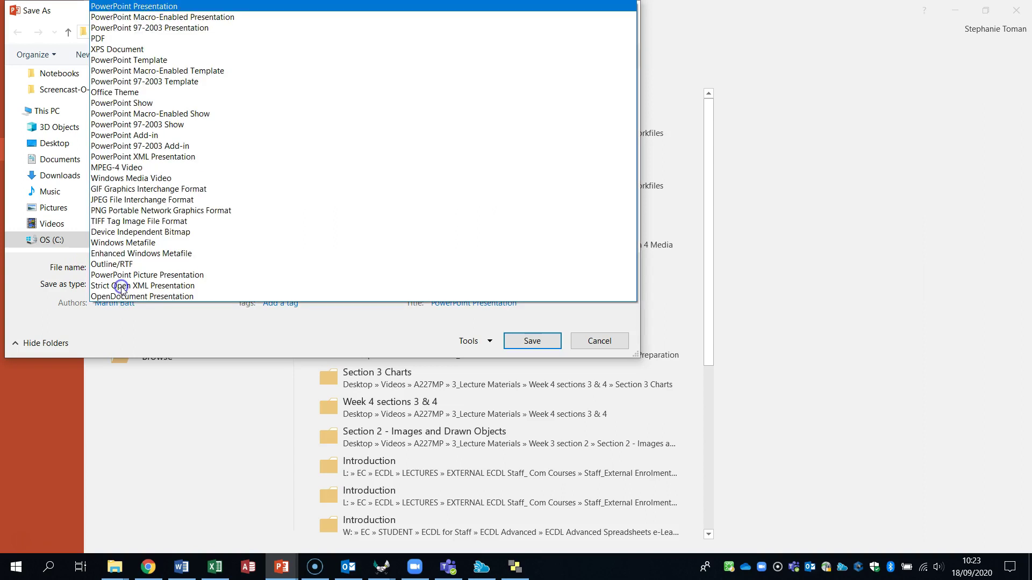
pyautogui.click(154, 11)
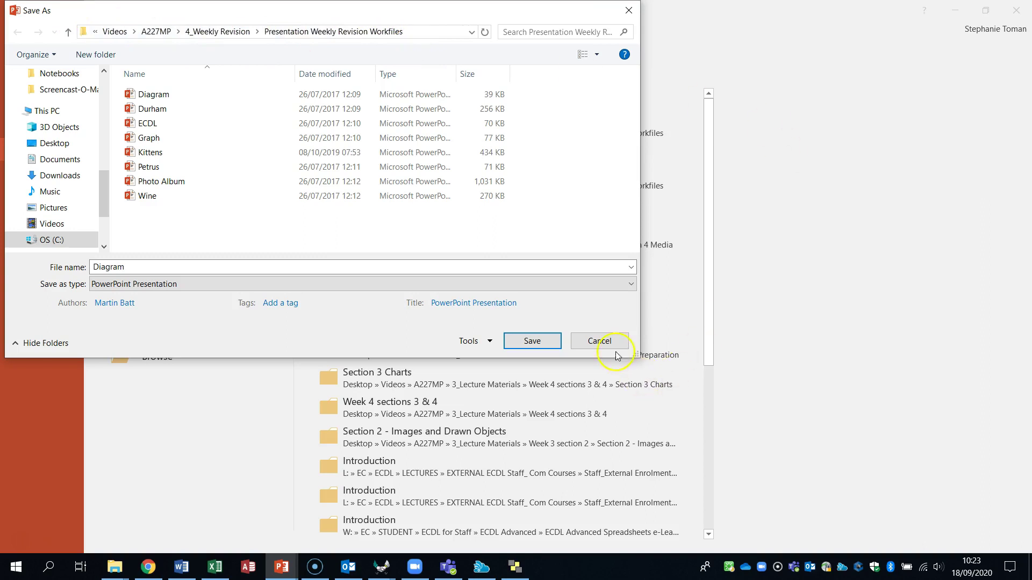
pyautogui.click(599, 341)
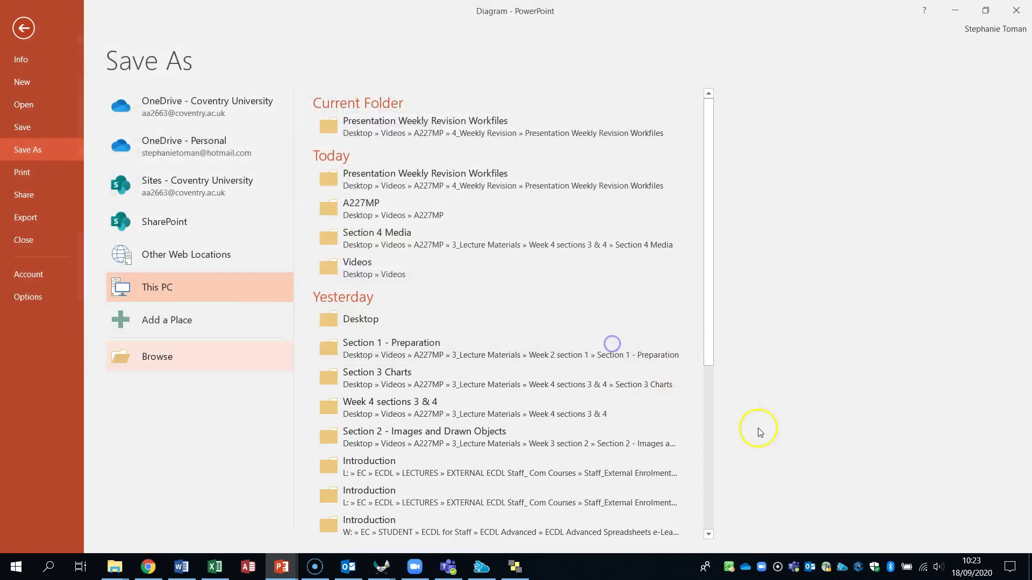
pyautogui.click(21, 19)
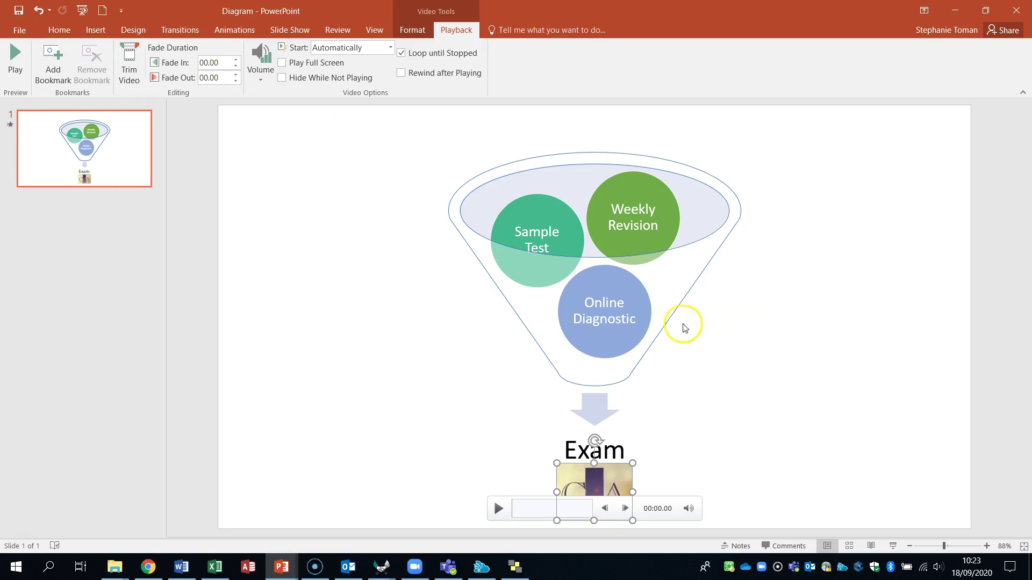
pyautogui.click(181, 567)
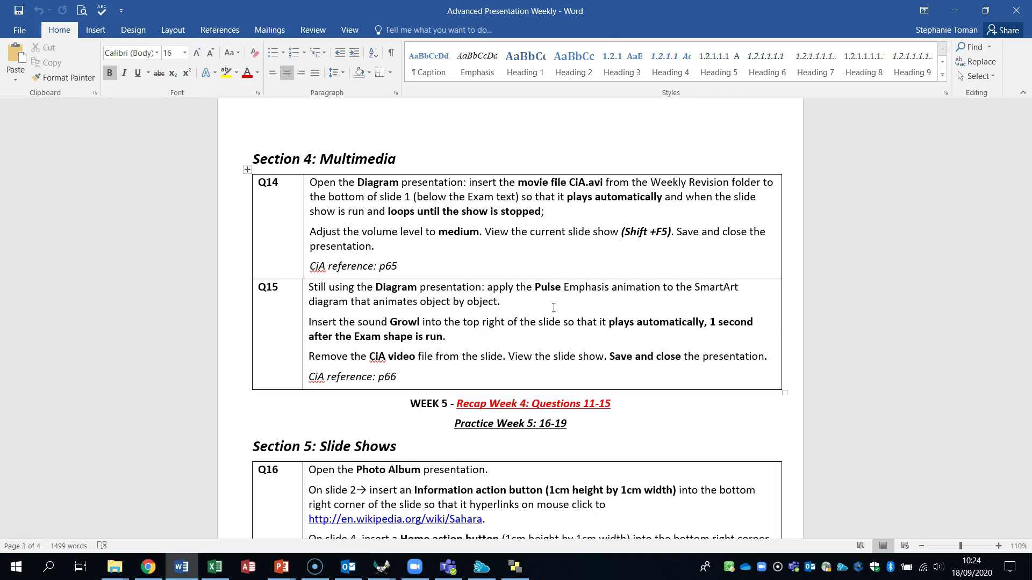
pyautogui.click(954, 11)
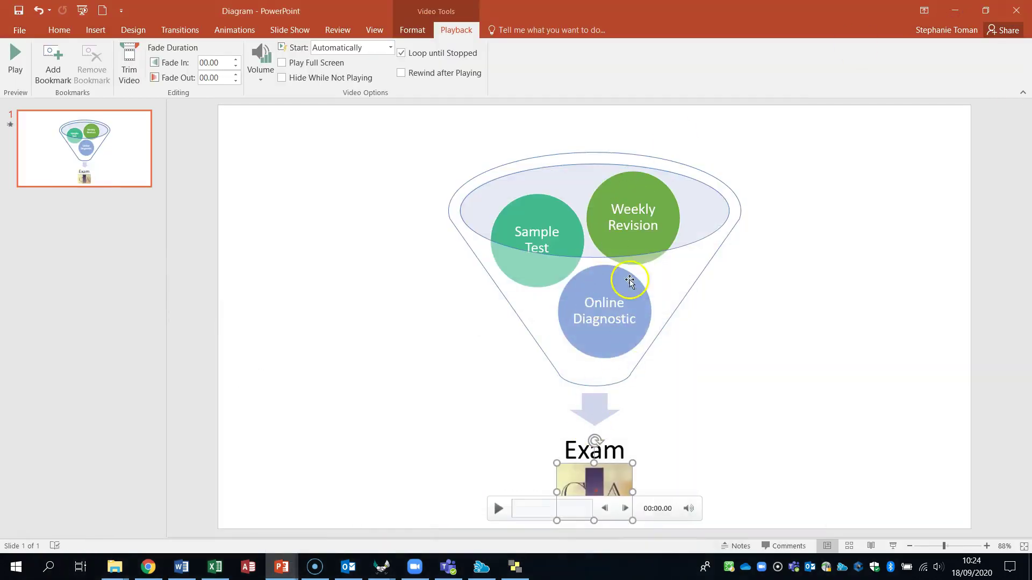
# - Apply the Pulse emphasis animation to the funnel SmartArt diagram
pyautogui.click(661, 277)
pyautogui.click(777, 281)
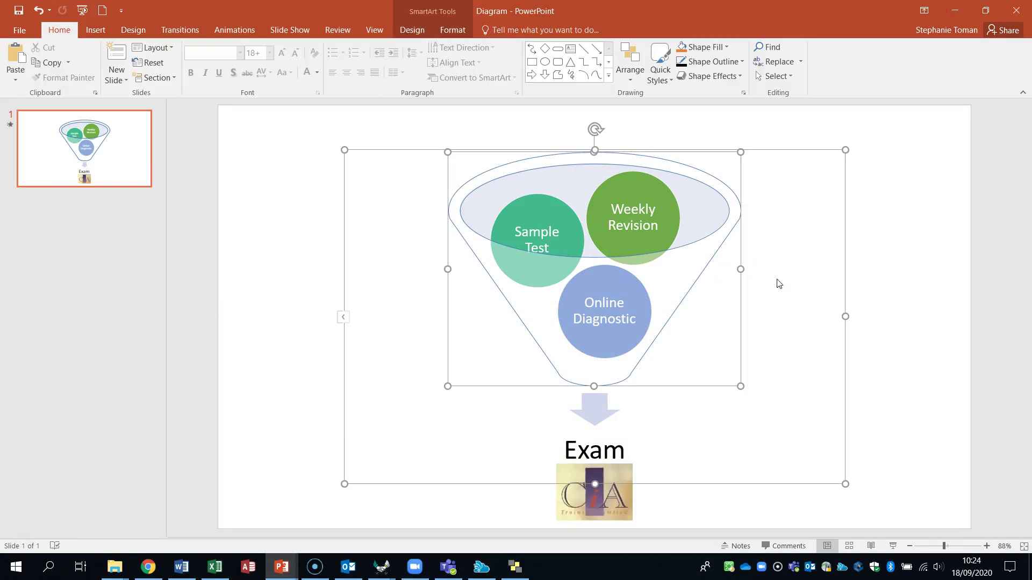
pyautogui.click(226, 32)
pyautogui.click(647, 79)
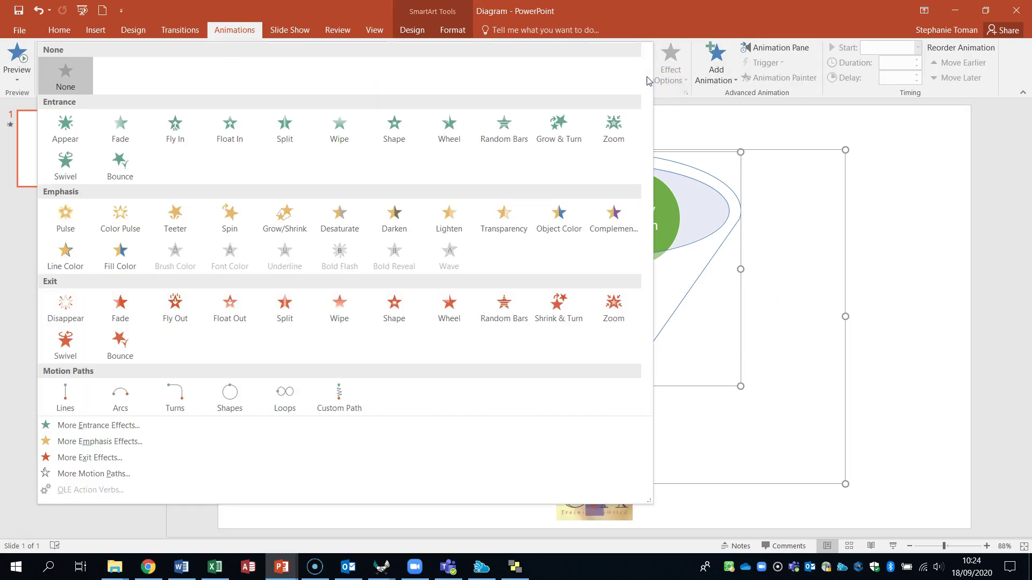
pyautogui.click(63, 224)
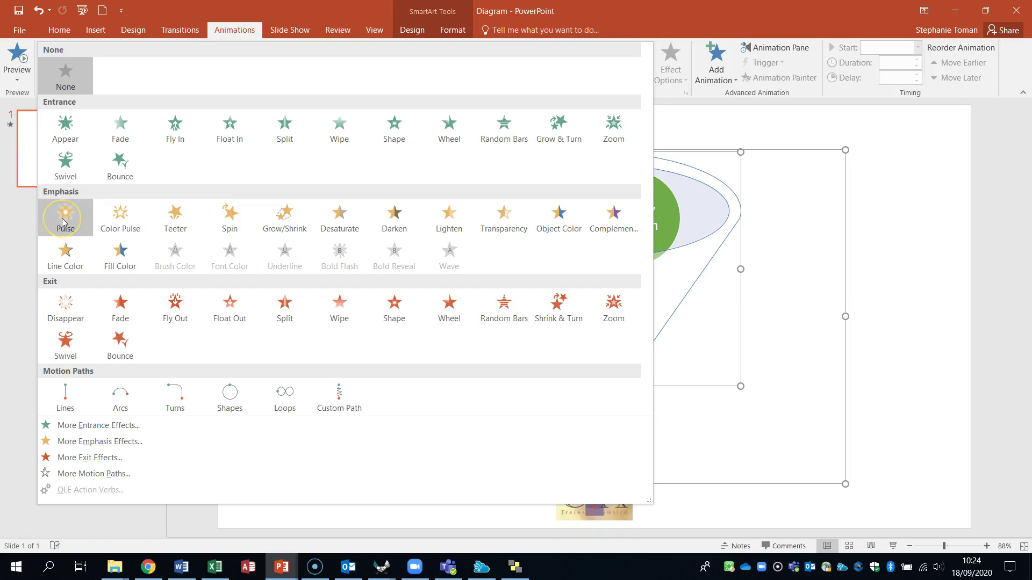
pyautogui.click(62, 221)
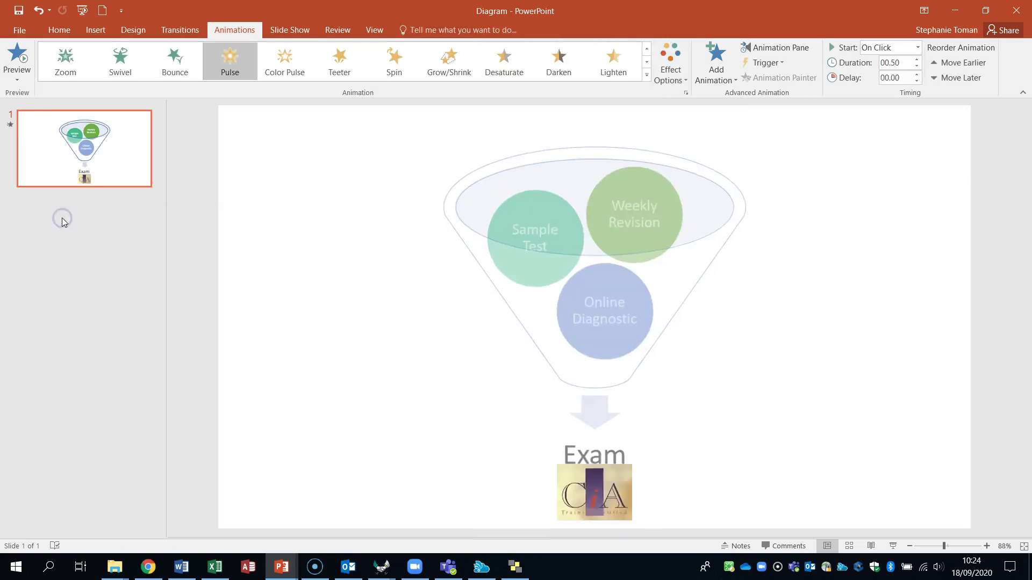
# - Set the Pulse animation's Effect Options sequence to One by One
pyautogui.click(686, 80)
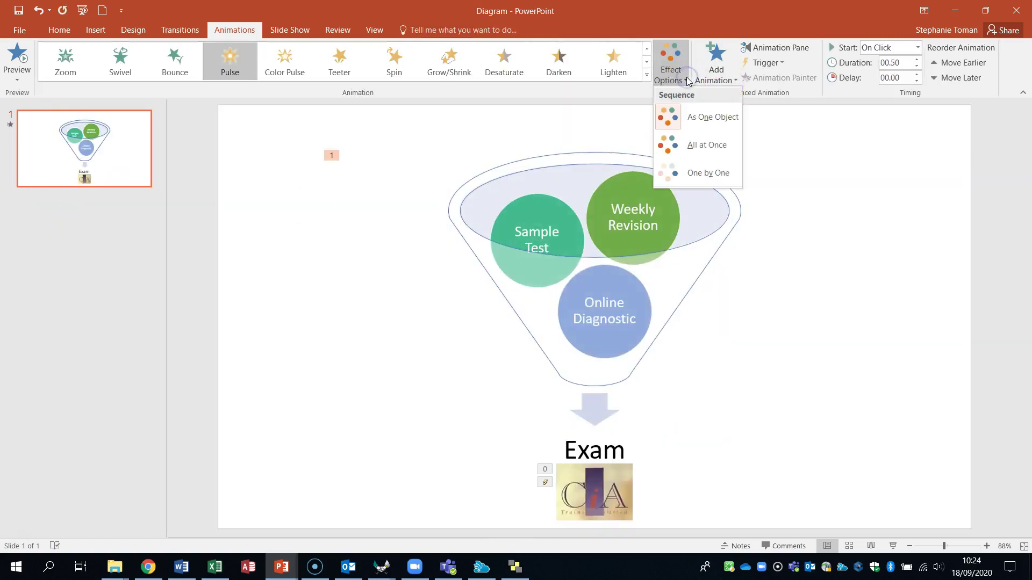
pyautogui.click(713, 179)
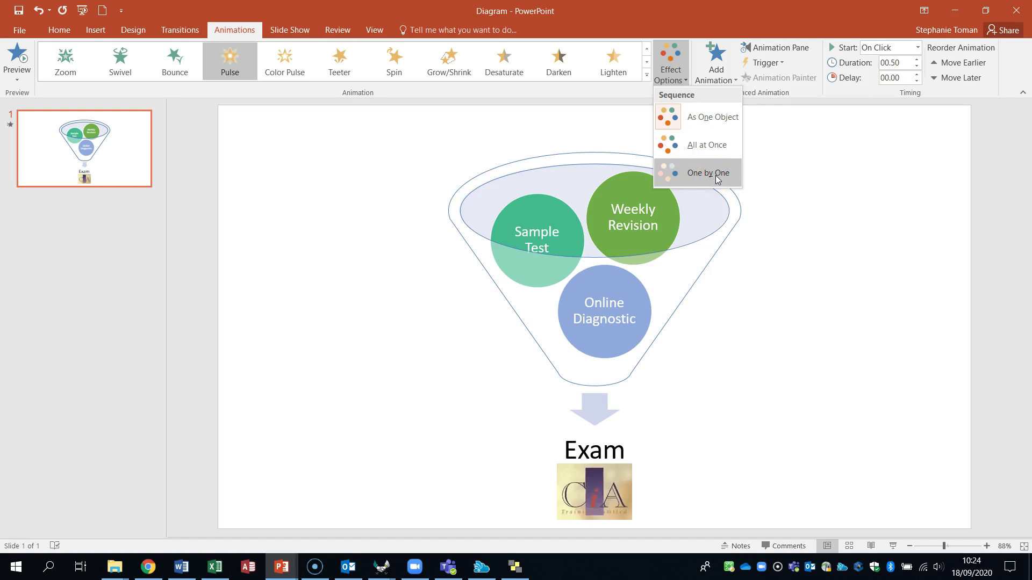
pyautogui.click(715, 176)
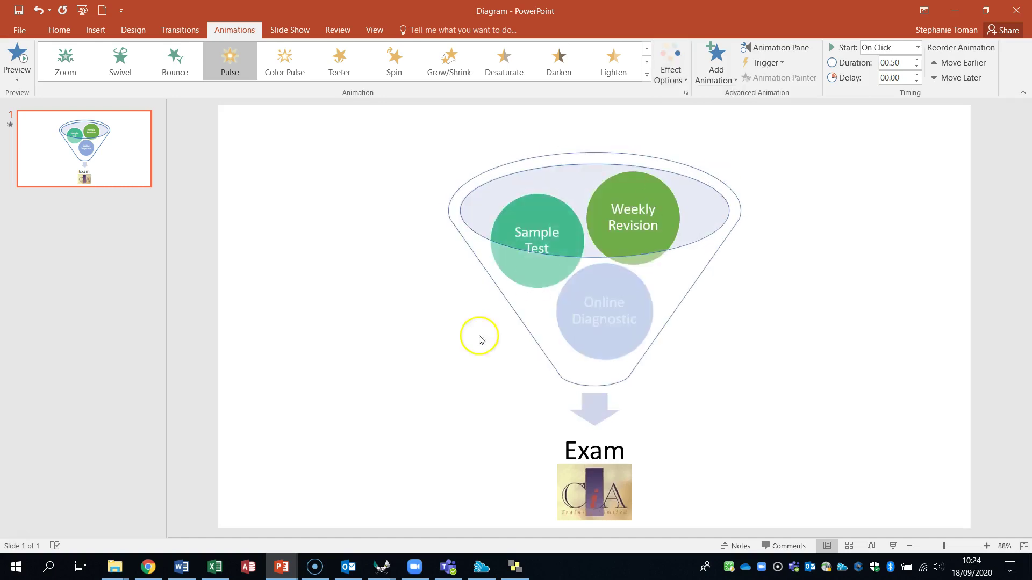
pyautogui.click(181, 567)
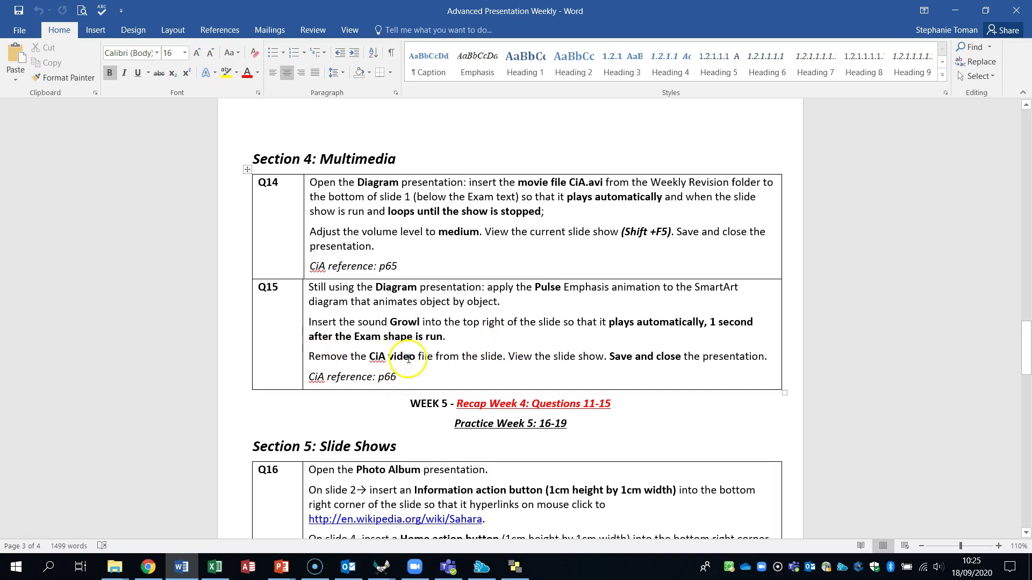
pyautogui.click(955, 10)
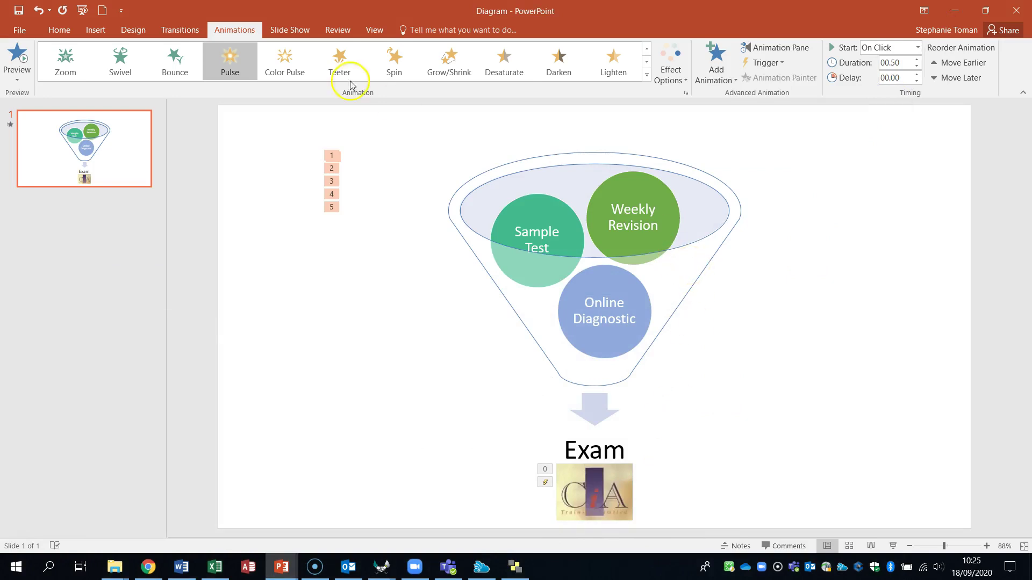
# - Insert Growl as audio from the PC, via Desktop > Videos > A227MP > 4_Weekly Revision > Workfiles
pyautogui.click(96, 30)
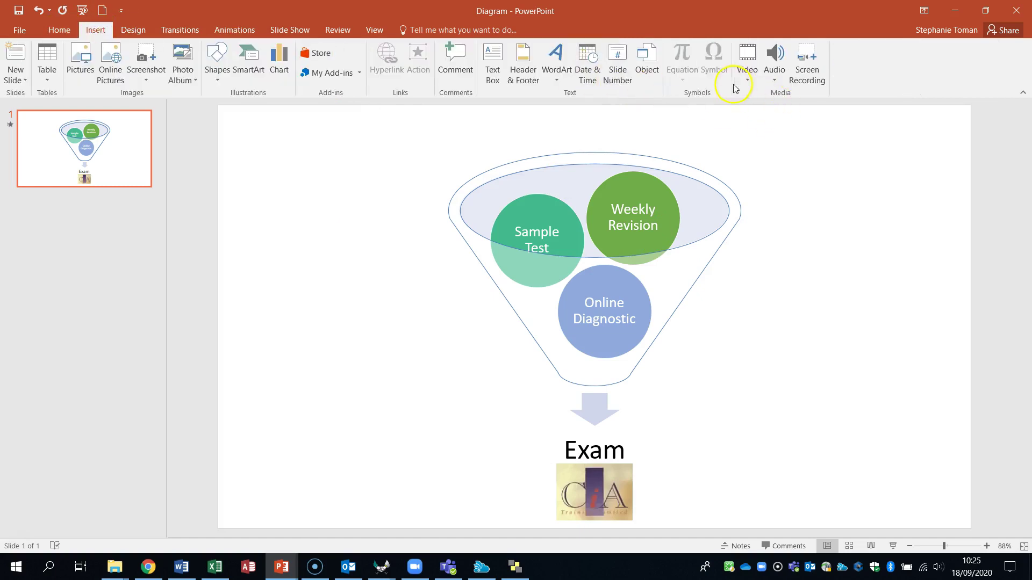
pyautogui.click(774, 61)
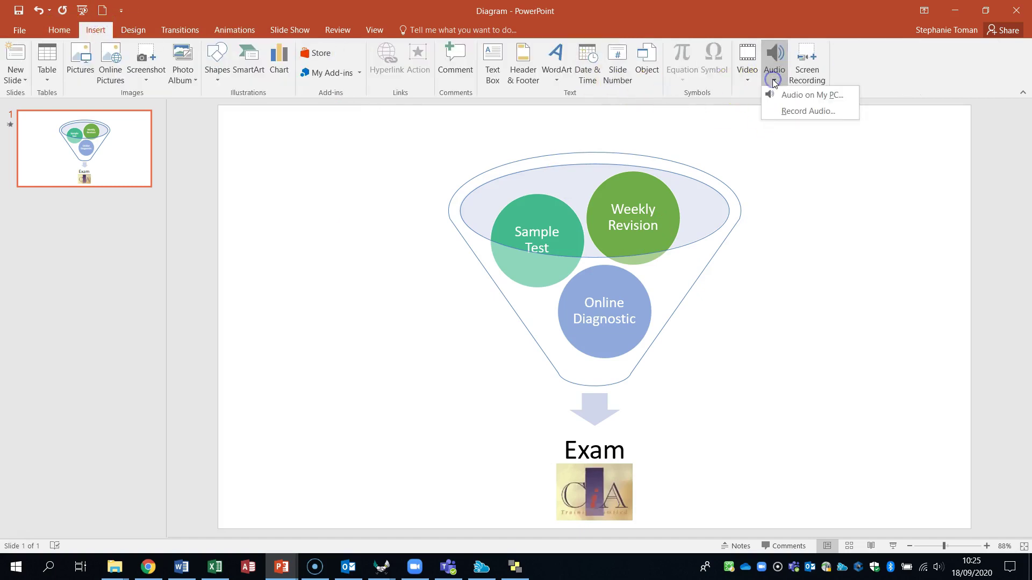
pyautogui.click(799, 97)
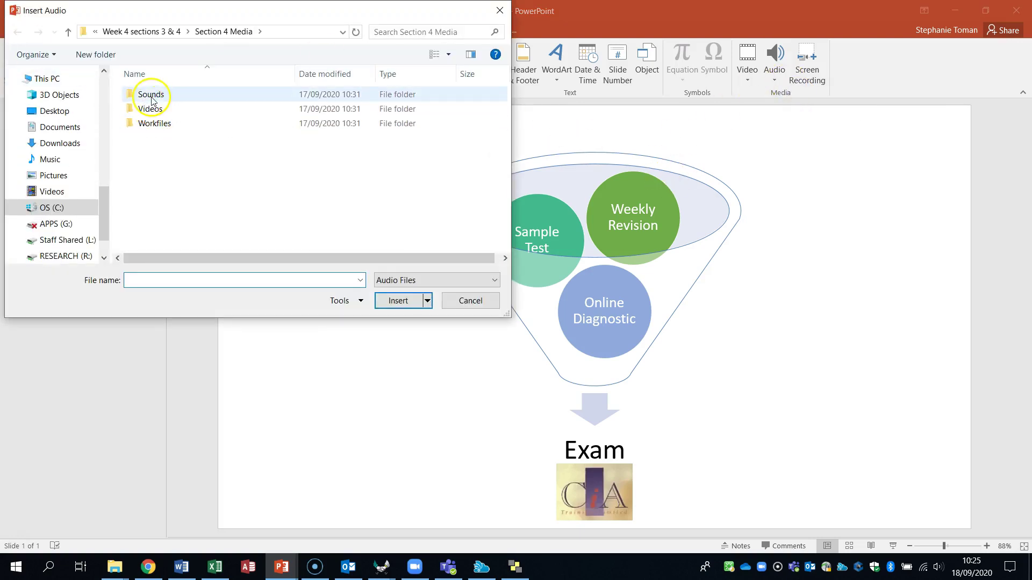
pyautogui.click(52, 113)
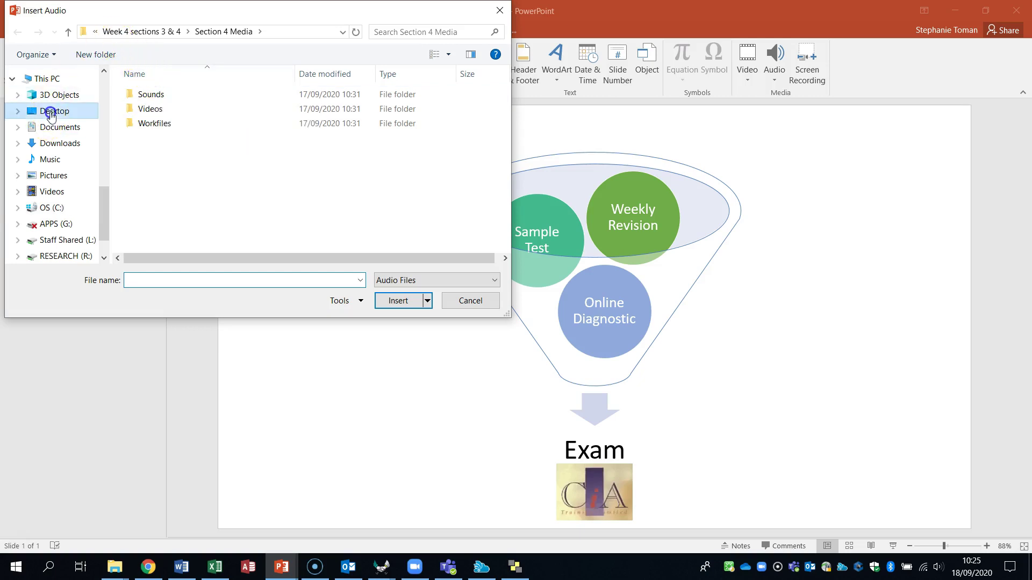
pyautogui.doubleClick(151, 109)
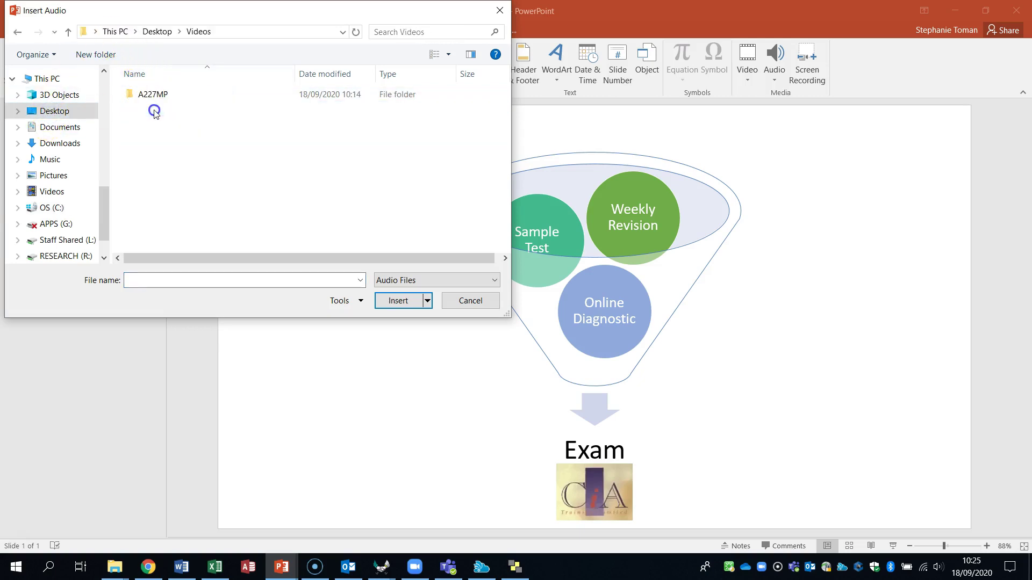
pyautogui.doubleClick(156, 101)
pyautogui.doubleClick(157, 108)
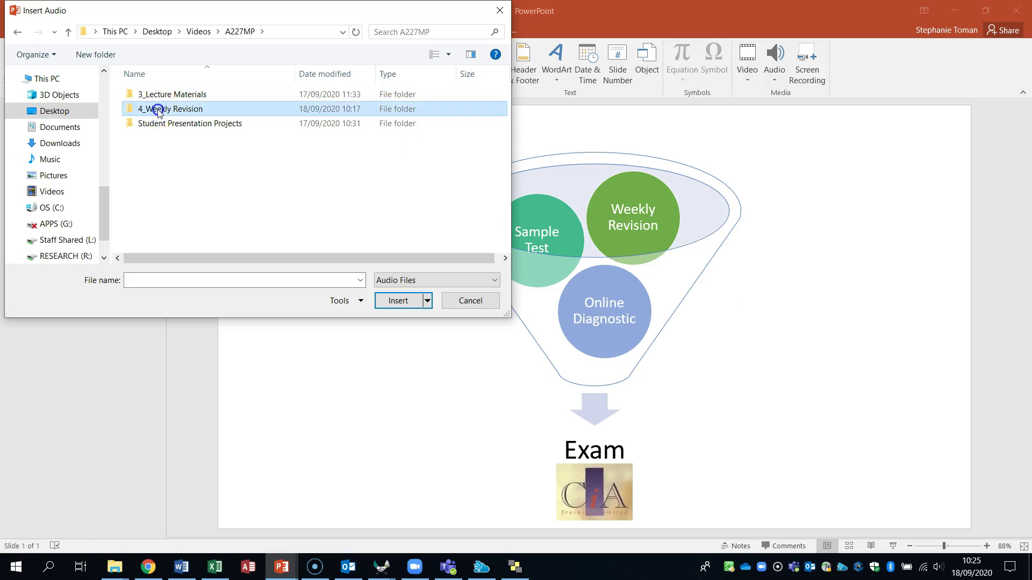
pyautogui.doubleClick(202, 94)
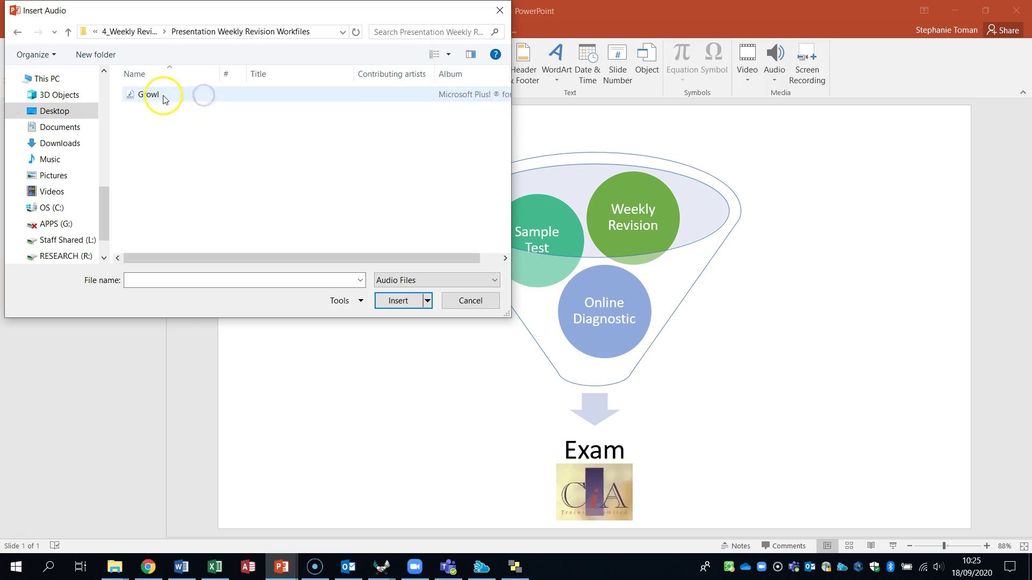
pyautogui.doubleClick(159, 95)
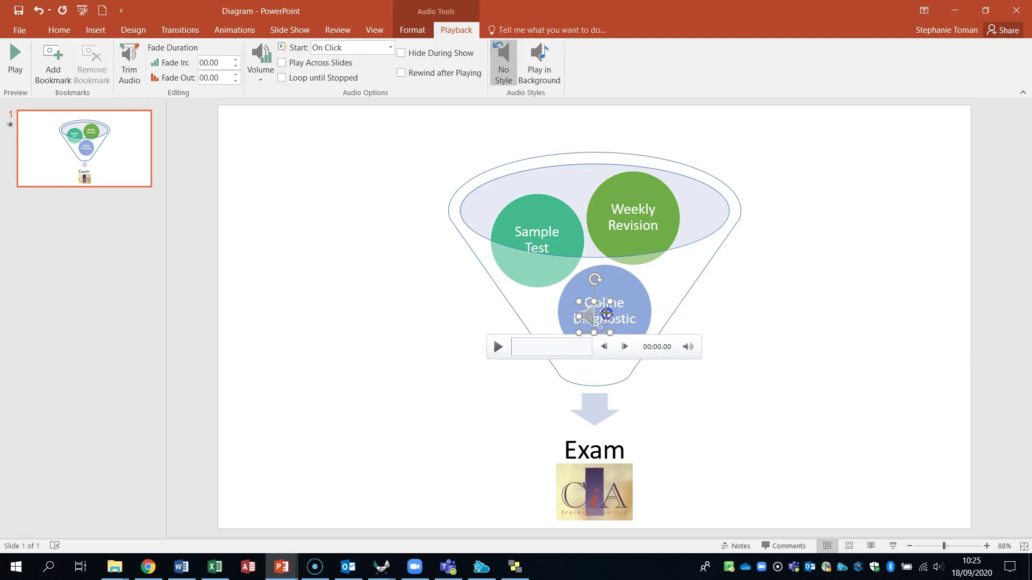
# - Move the Growl sound icon to the slide's top-right corner and set it to start Automatically
pyautogui.moveTo(595, 316)
pyautogui.mouseDown()
pyautogui.moveTo(922, 145)
pyautogui.moveTo(603, 237)
pyautogui.moveTo(580, 319)
pyautogui.moveTo(641, 316)
pyautogui.moveTo(589, 306)
pyautogui.moveTo(791, 175)
pyautogui.moveTo(902, 145)
pyautogui.mouseUp()
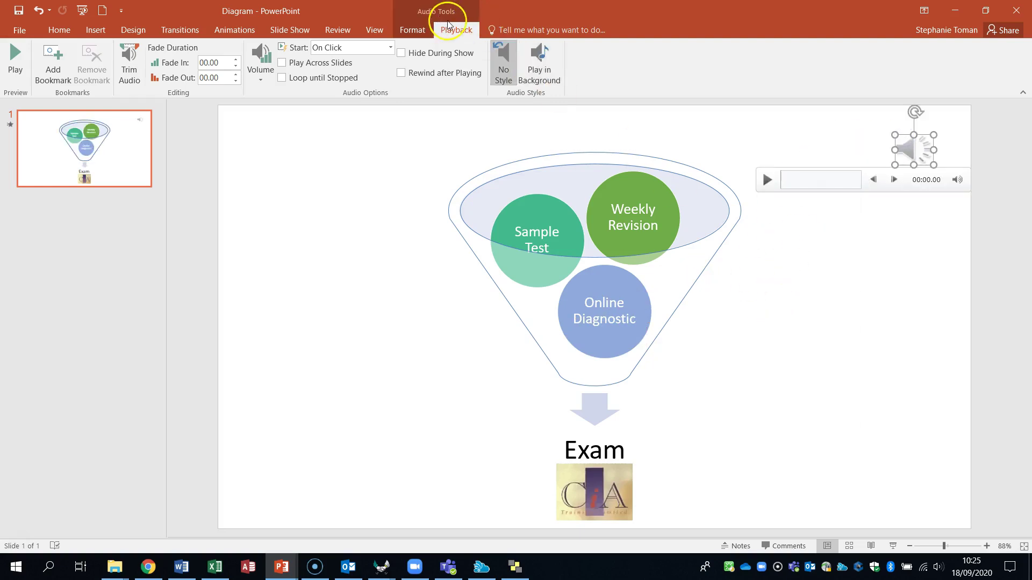
pyautogui.click(392, 49)
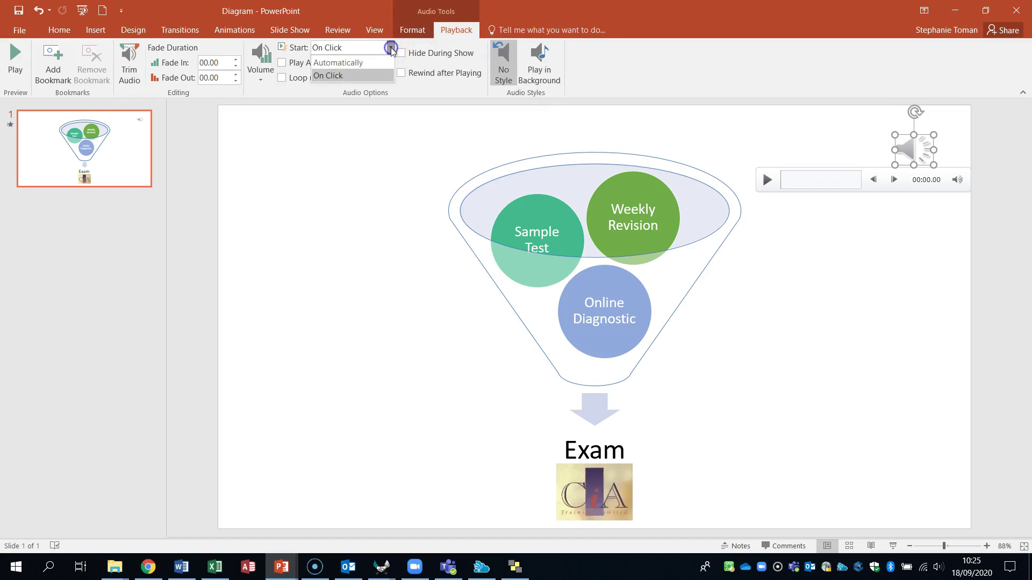
pyautogui.click(346, 64)
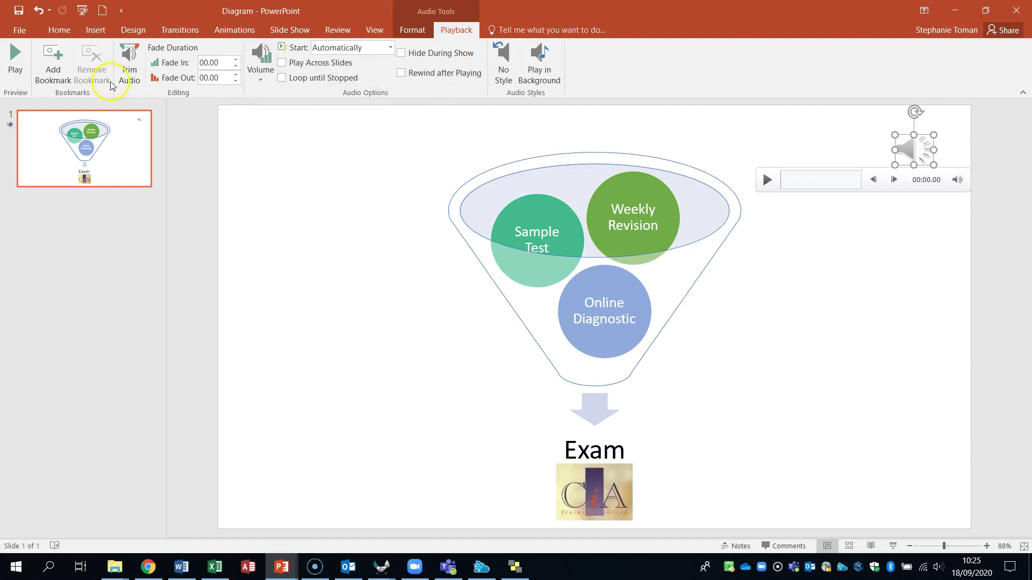
pyautogui.click(205, 63)
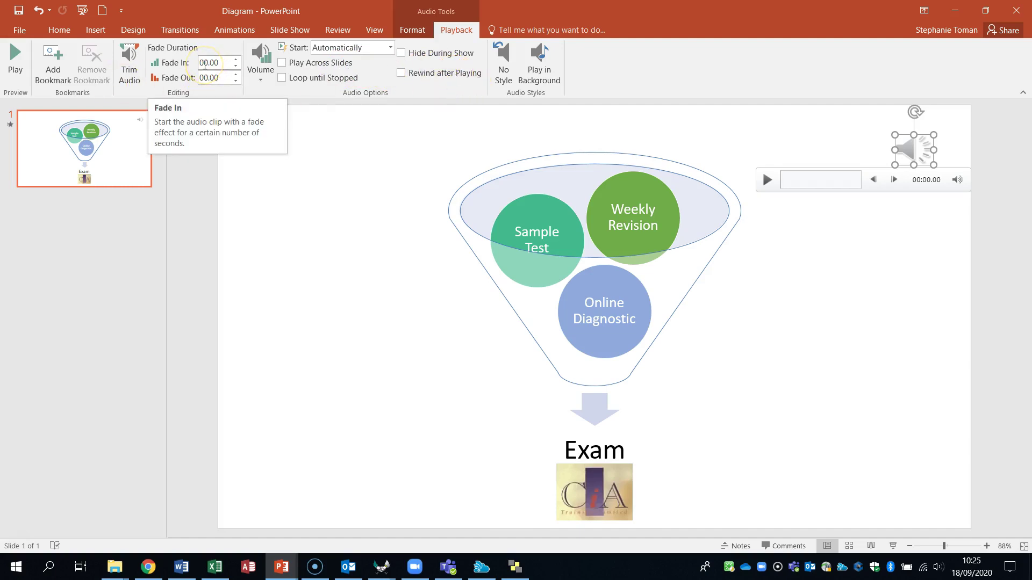
# - Make the Growl sound play After Previous with a 01.00-second delay
pyautogui.click(232, 31)
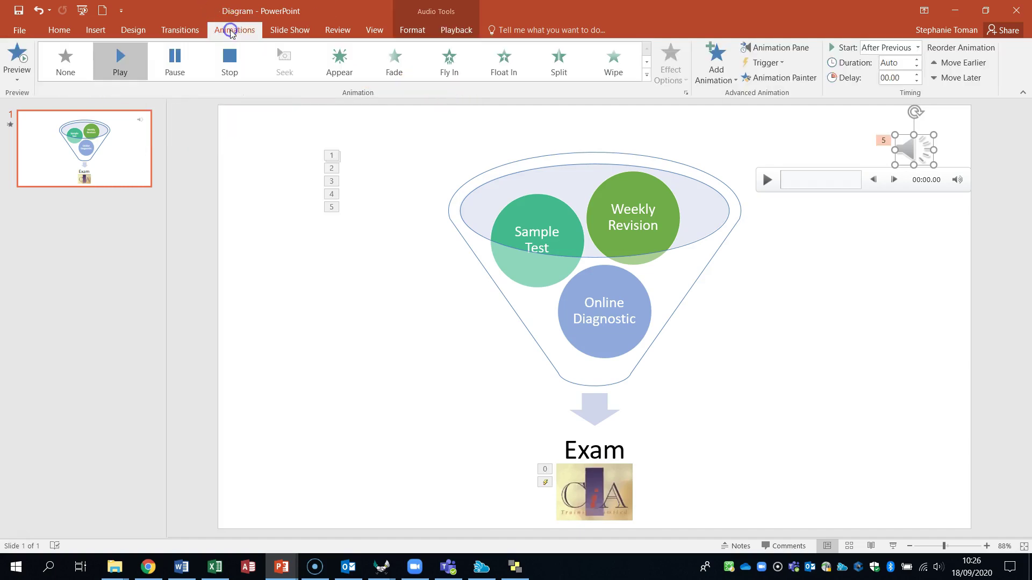
pyautogui.click(901, 182)
pyautogui.doubleClick(886, 79)
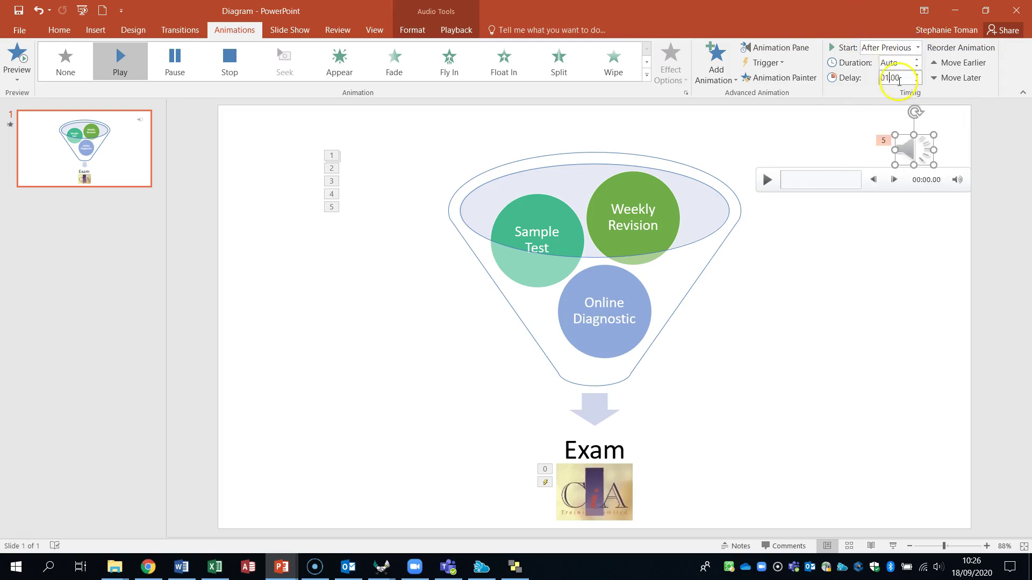
pyautogui.click(904, 276)
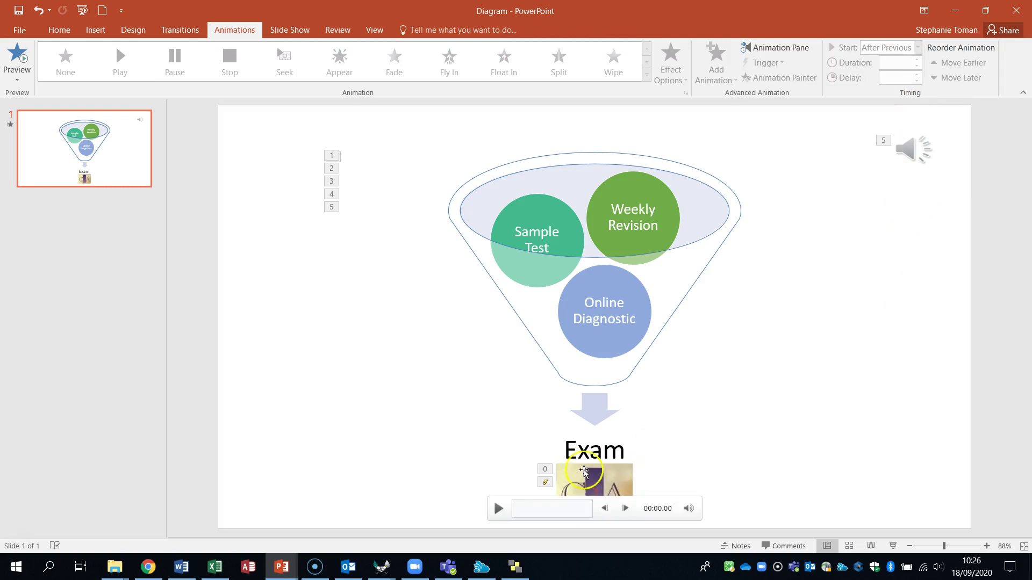
# - Delete the CiA video below Exam, then check the Word instructions and minimize Word
pyautogui.click(621, 483)
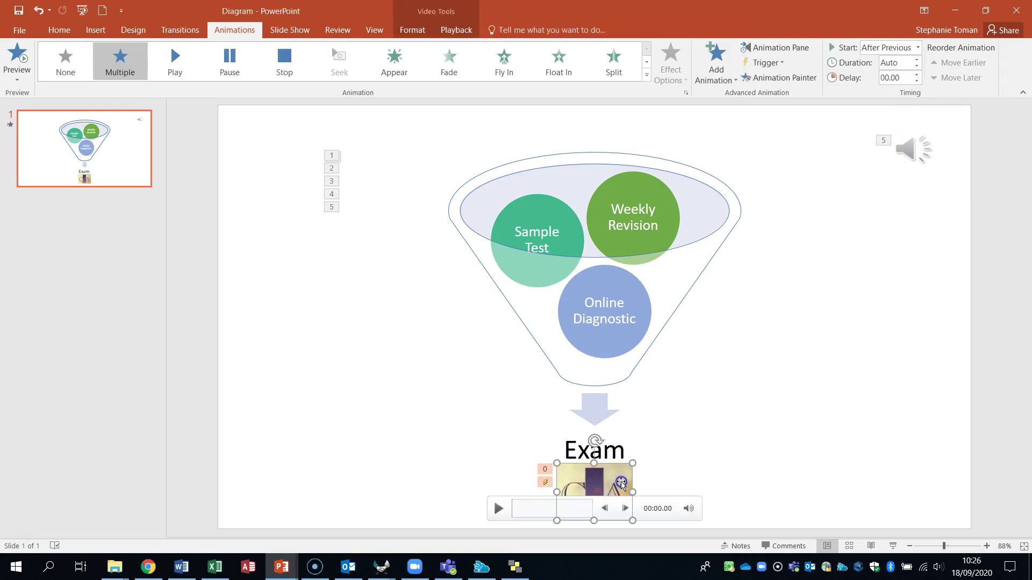
pyautogui.press('Delete')
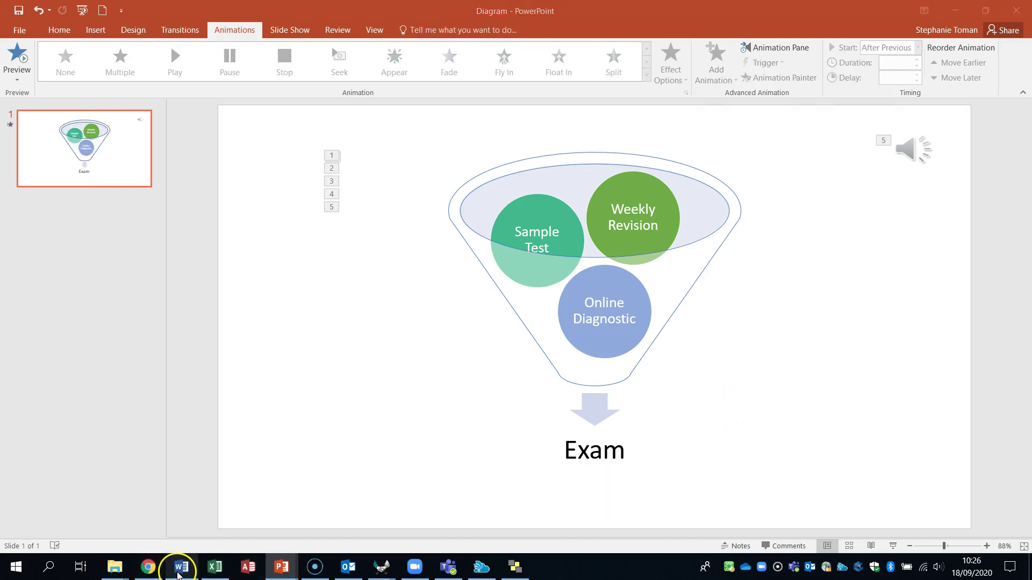
pyautogui.click(181, 567)
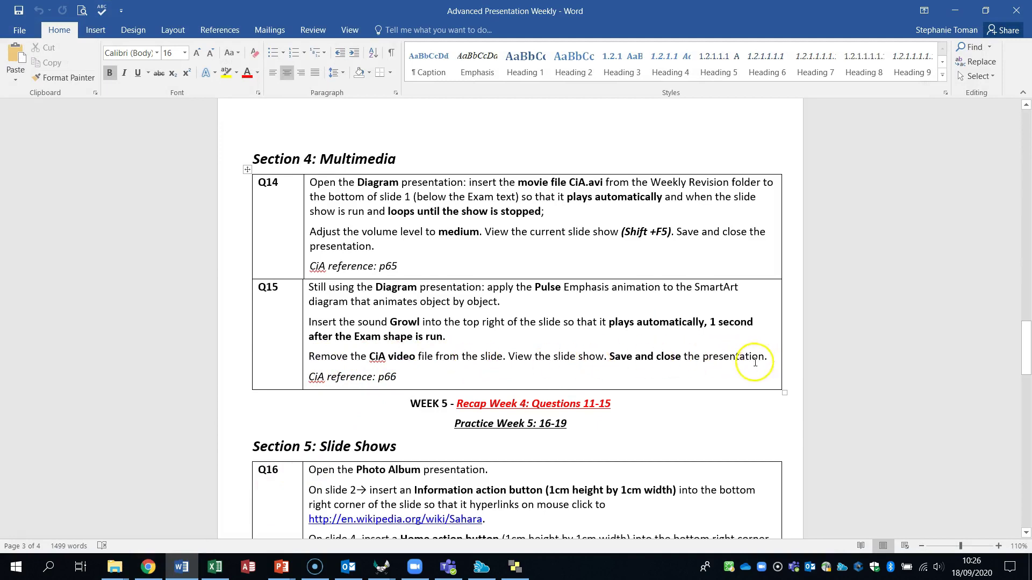
pyautogui.click(956, 10)
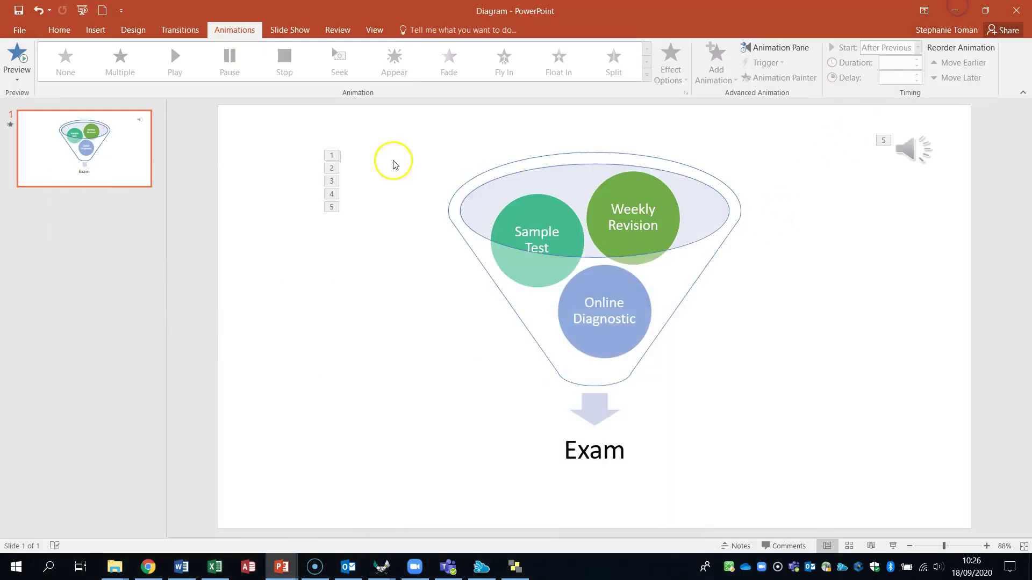